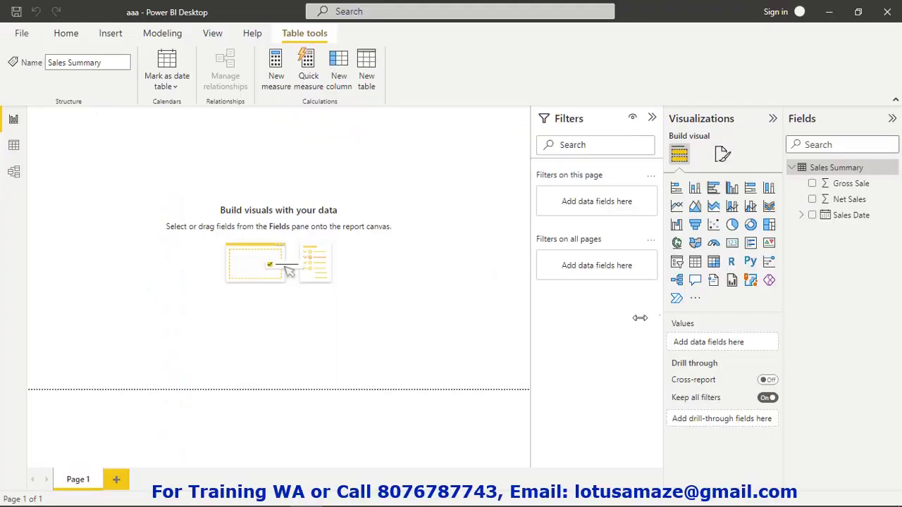
- Review the 16 rows of the Sales Summary table in Data view, then return to the report canvas
left_click(13, 148)
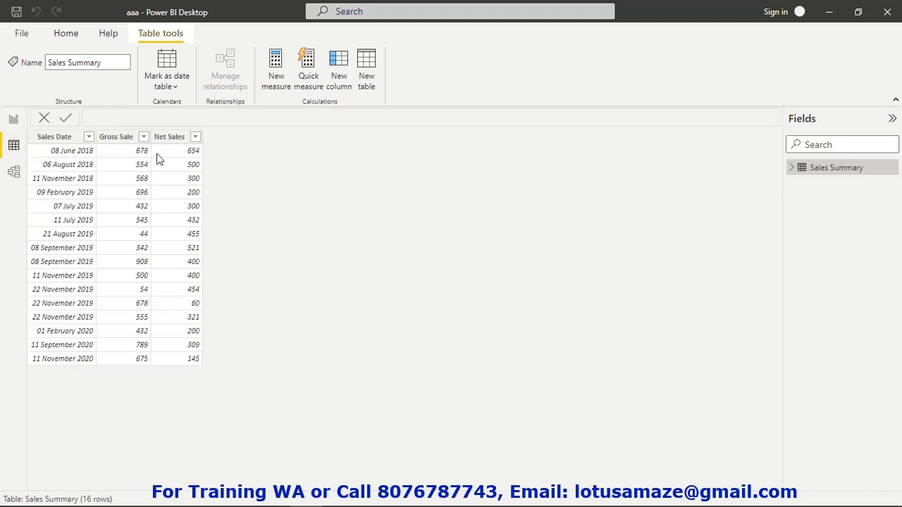
left_click(14, 120)
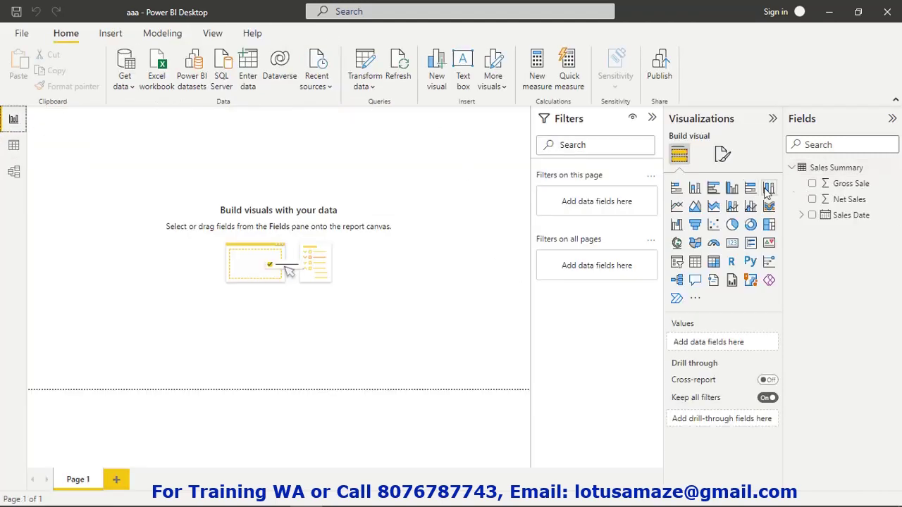
- Create the measure M_Total_Gross = Sum('Sales Summary'[Gross Sale]) in the Sales Summary table
right_click(852, 169)
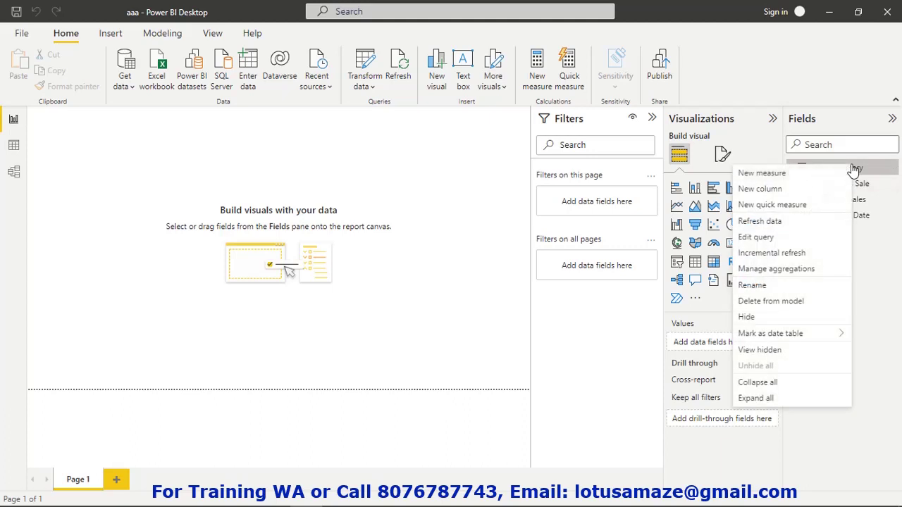
left_click(760, 174)
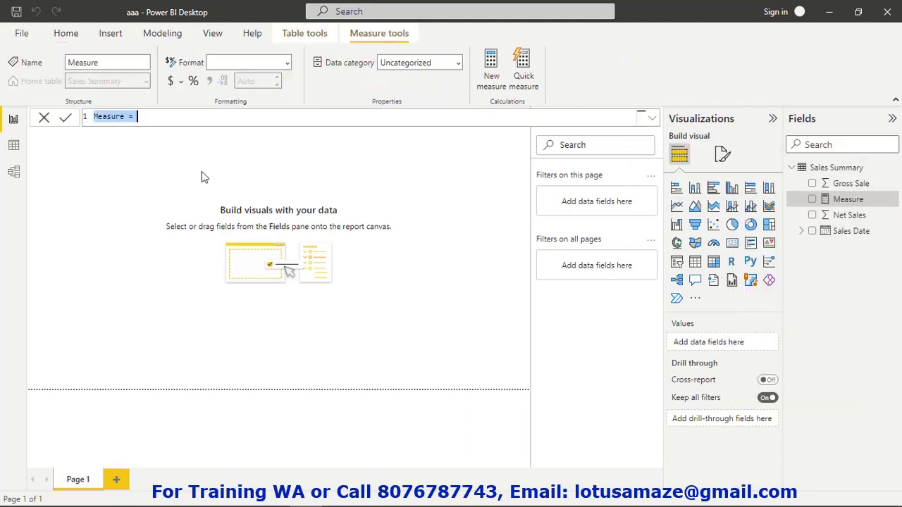
type("M")
type("_T")
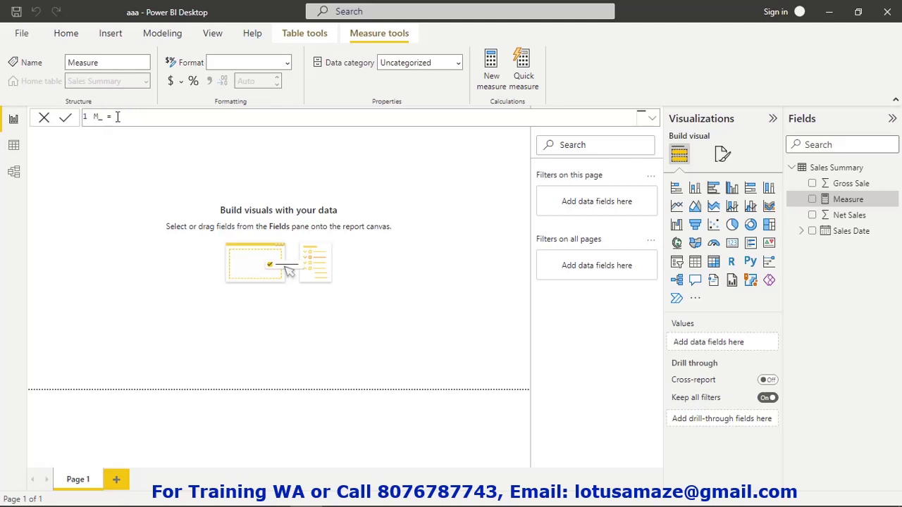
type("otal")
type("_Gross")
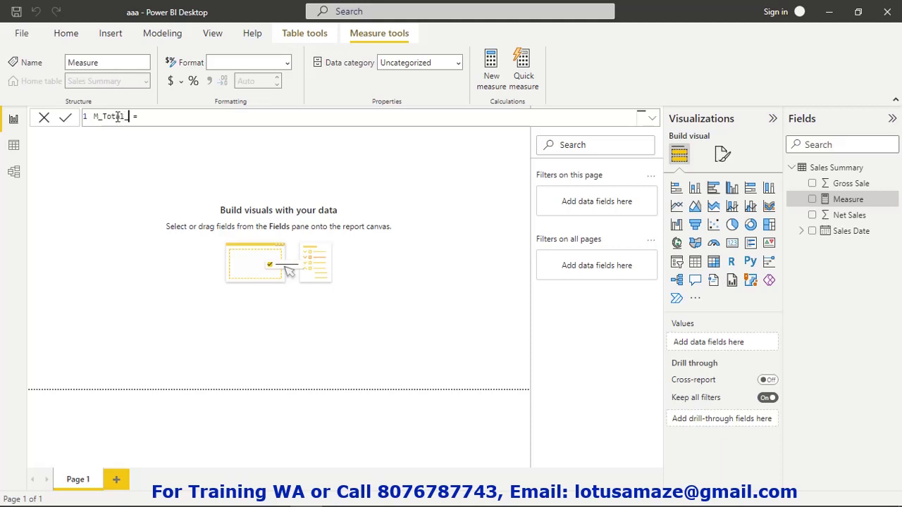
left_click(175, 120)
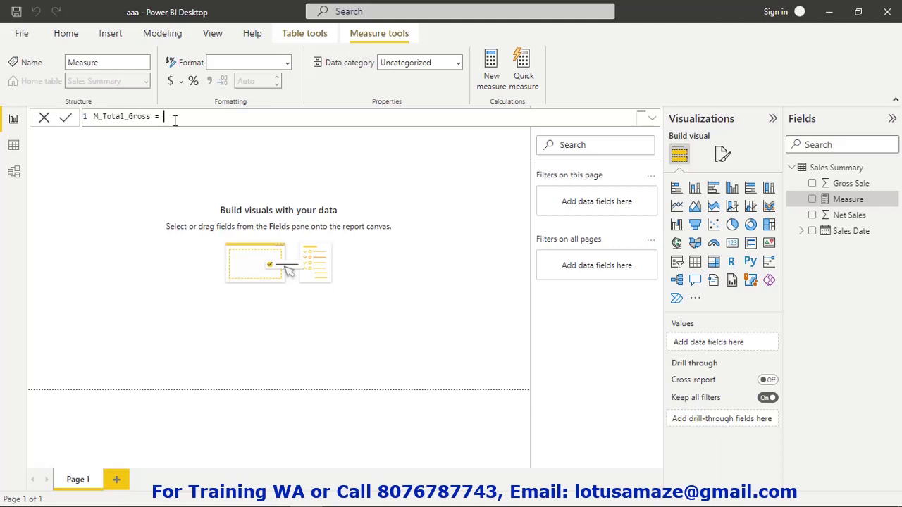
type("Sum(gr")
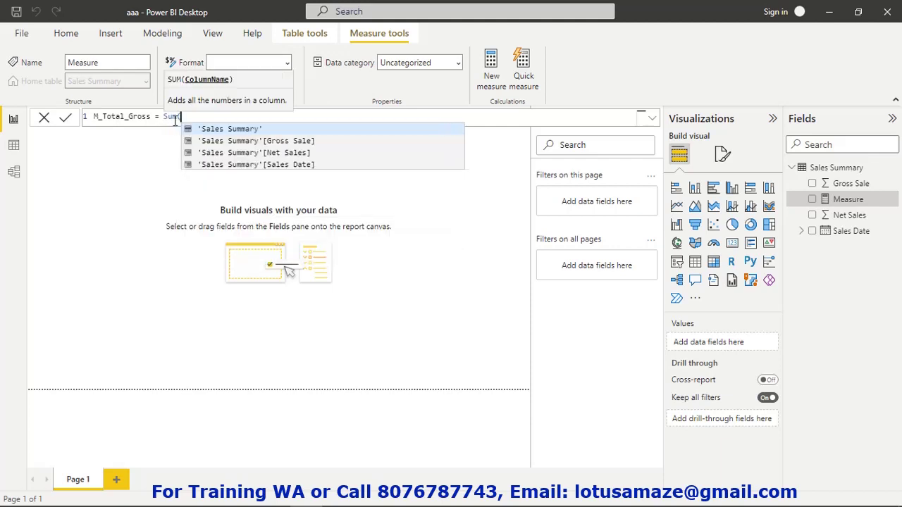
left_click(290, 130)
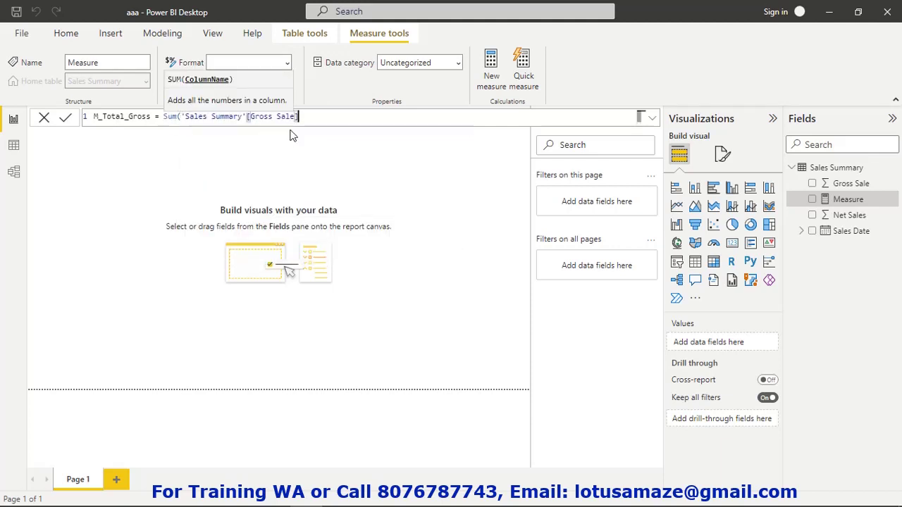
type(")")
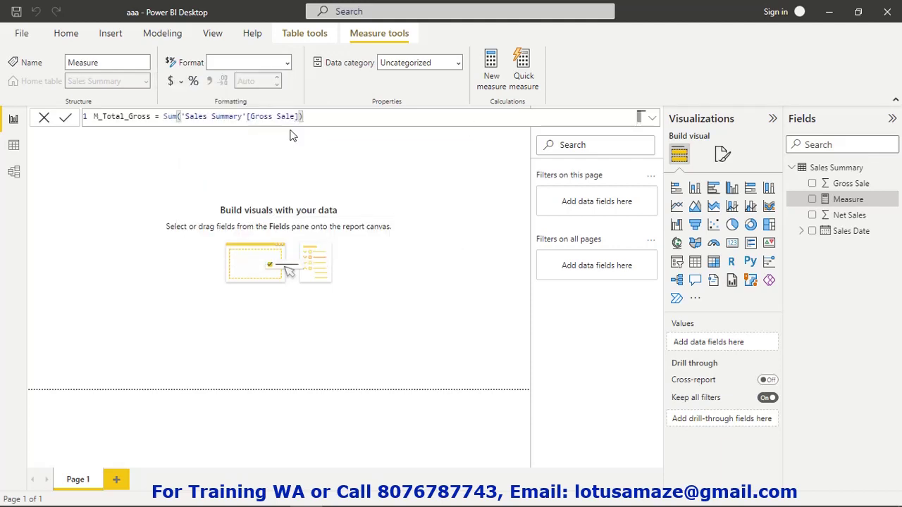
key("Return")
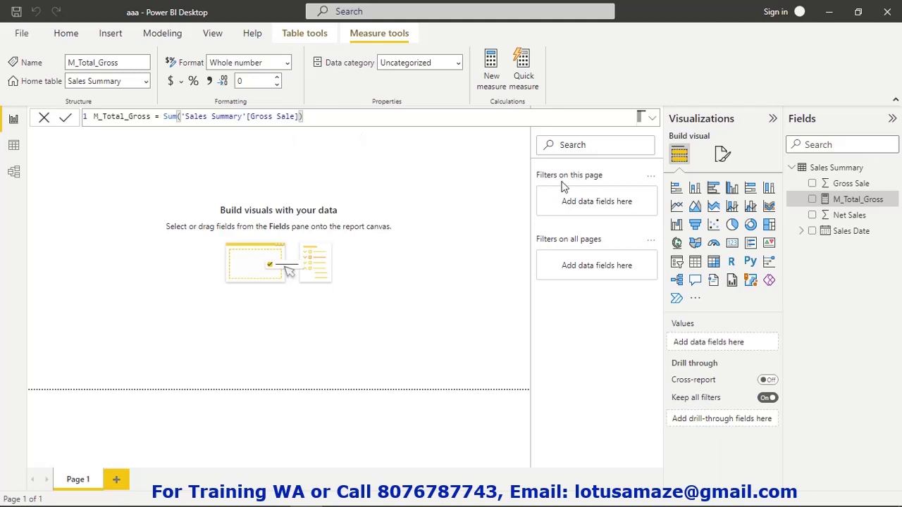
- Place a small M_Total_Gross card (8450) at the lower left and an empty table near the top
left_click(732, 246)
left_click_drag(36, 191, 118, 344)
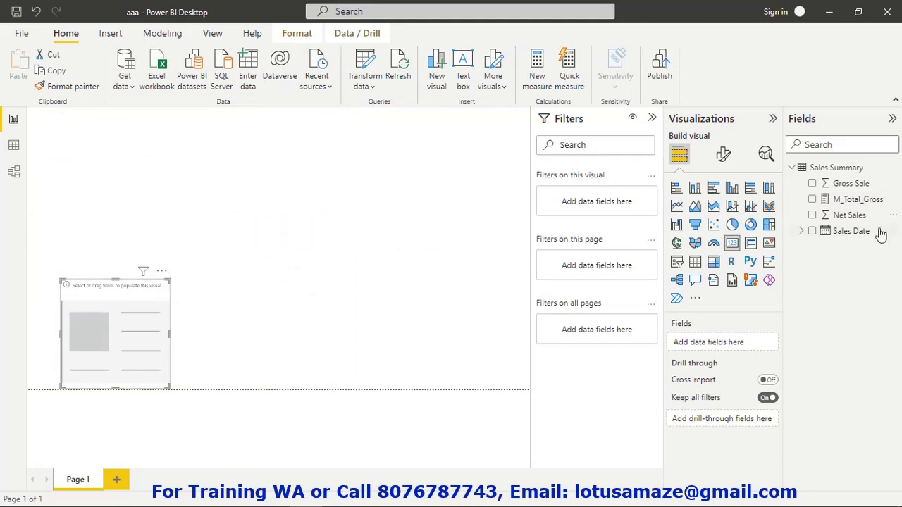
left_click_drag(865, 201, 146, 341)
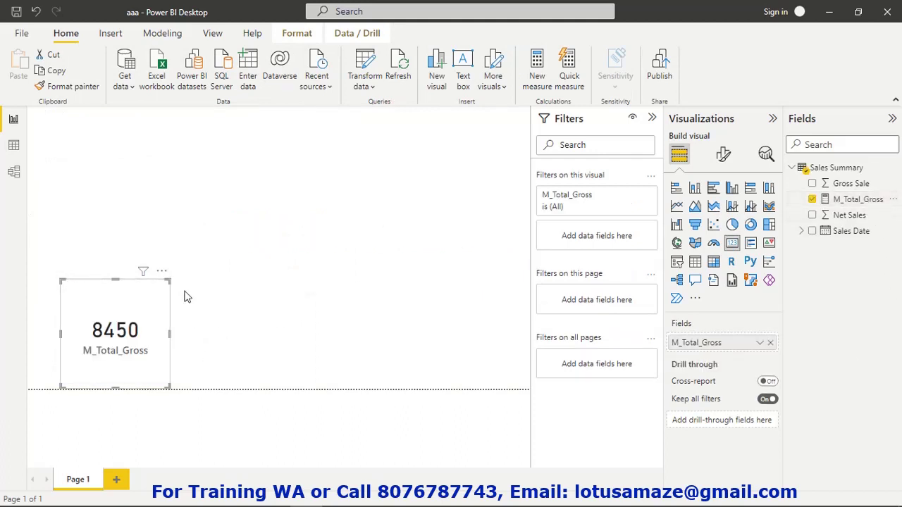
left_click_drag(169, 282, 134, 336)
left_click_drag(104, 374, 108, 349)
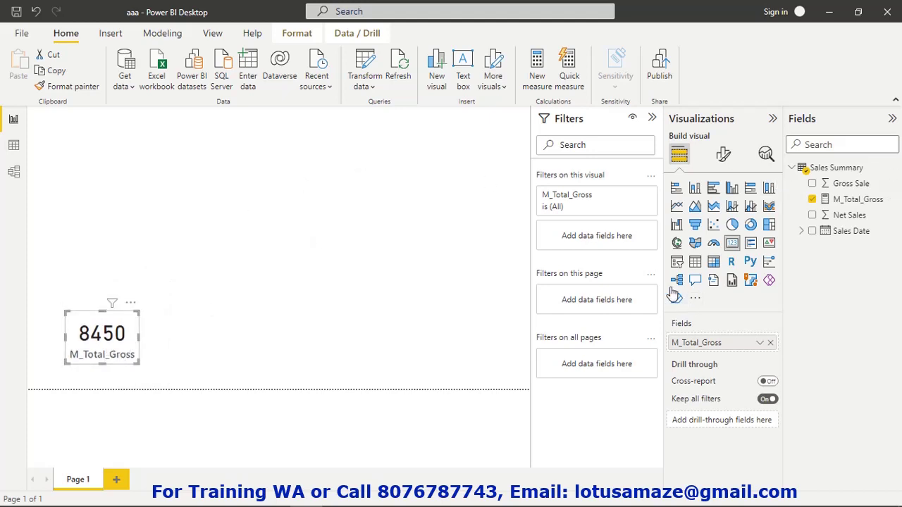
left_click(694, 261)
left_click_drag(107, 177, 502, 287)
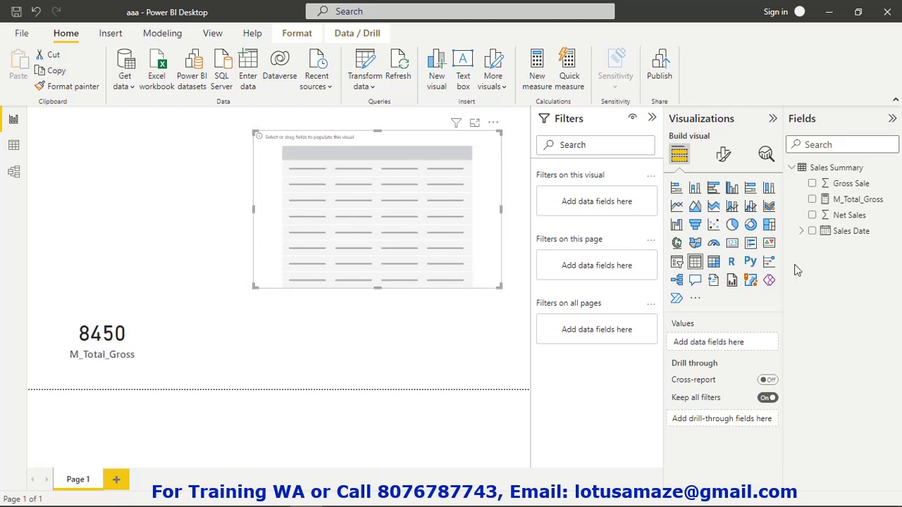
- Fill the table with Sales Date Year and M_Total_Gross: 2018 1800, 2019 4754, 2020 1896
left_click(801, 232)
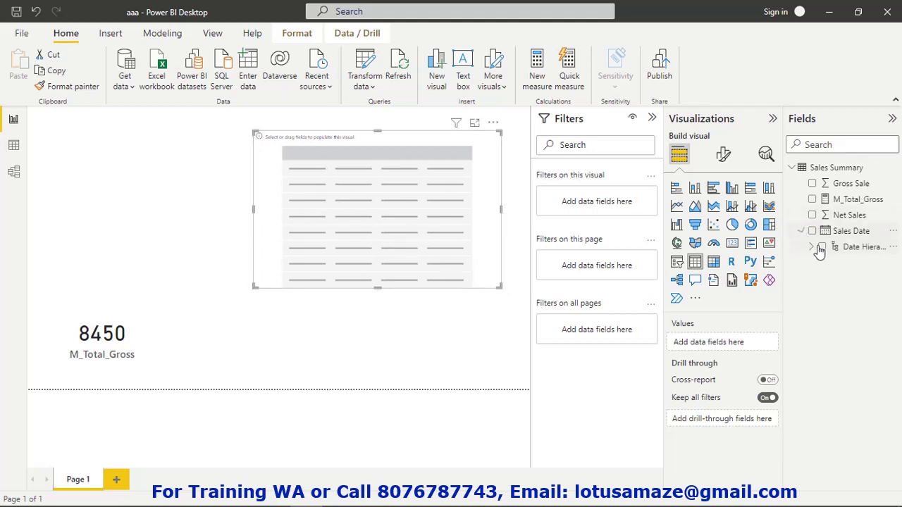
left_click_drag(837, 234, 727, 346)
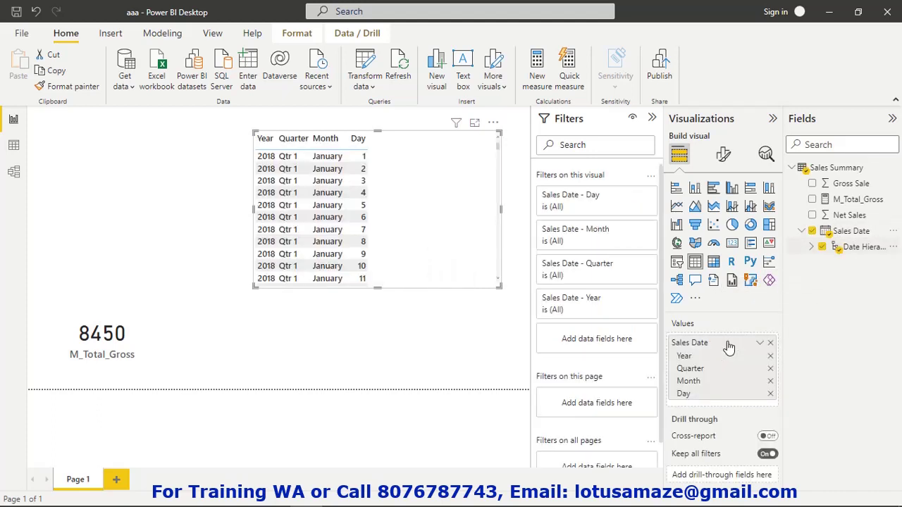
left_click(770, 368)
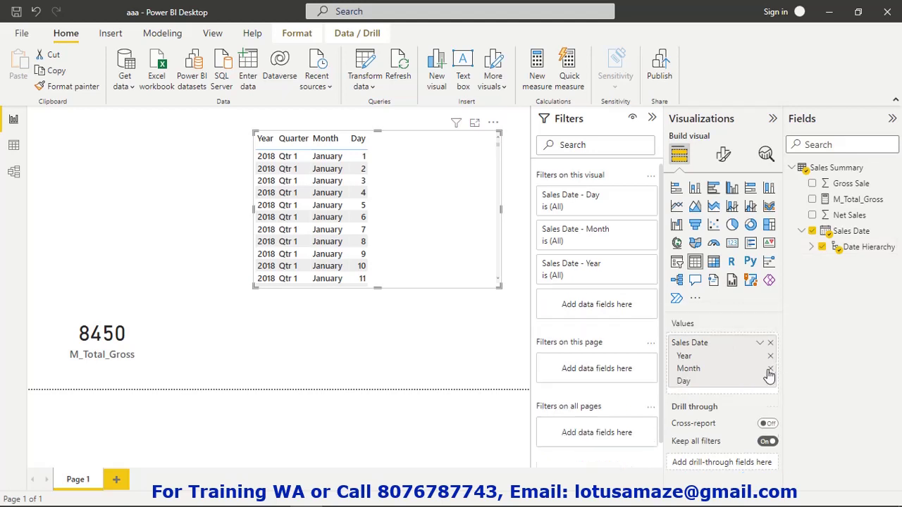
left_click(769, 369)
left_click(770, 370)
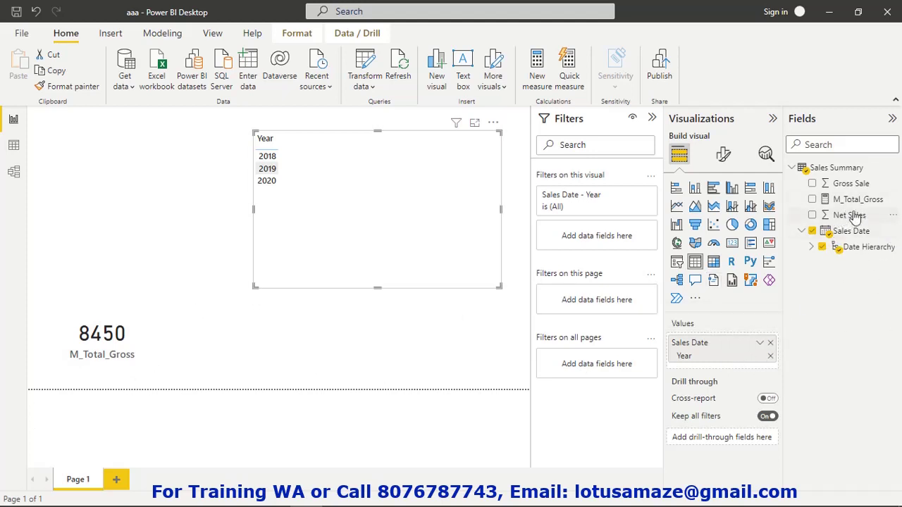
left_click_drag(866, 202, 743, 372)
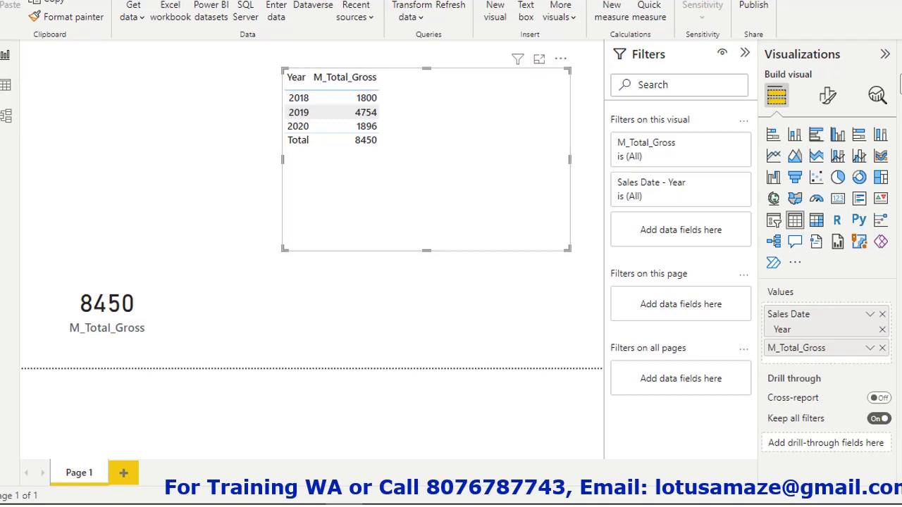
- Start a new measure in Sales Summary and name it M_PreviousData
right_click(899, 118)
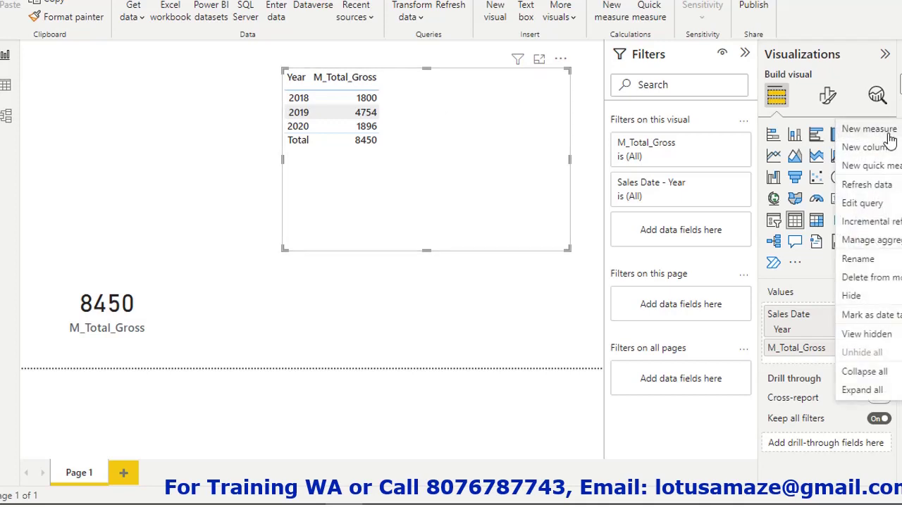
key("Escape")
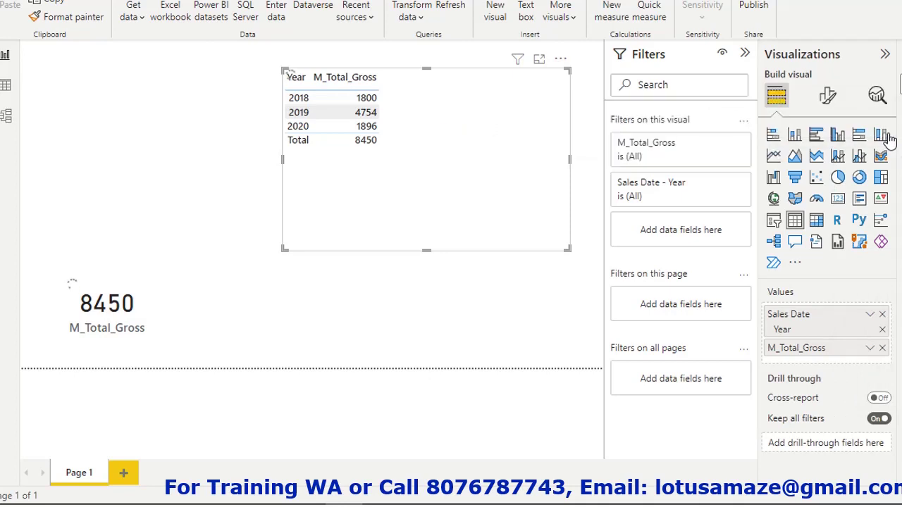
double_click(115, 52)
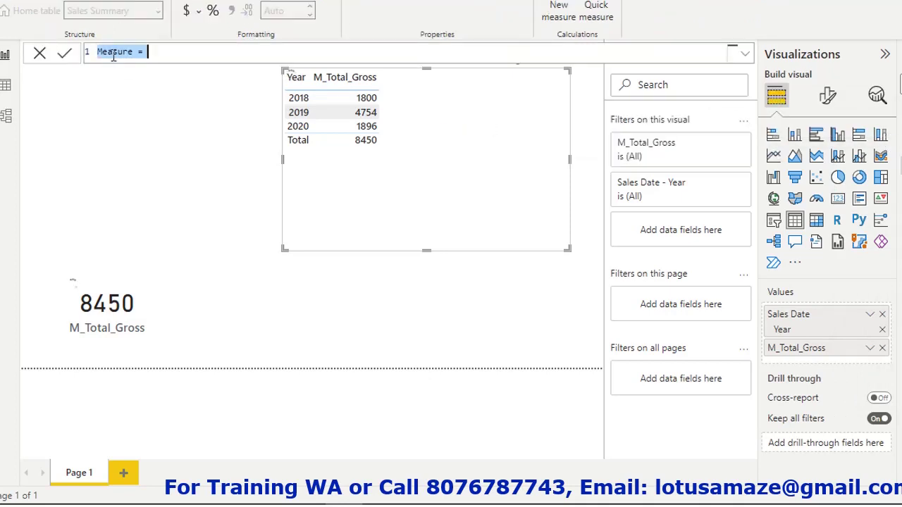
type("M_Pre")
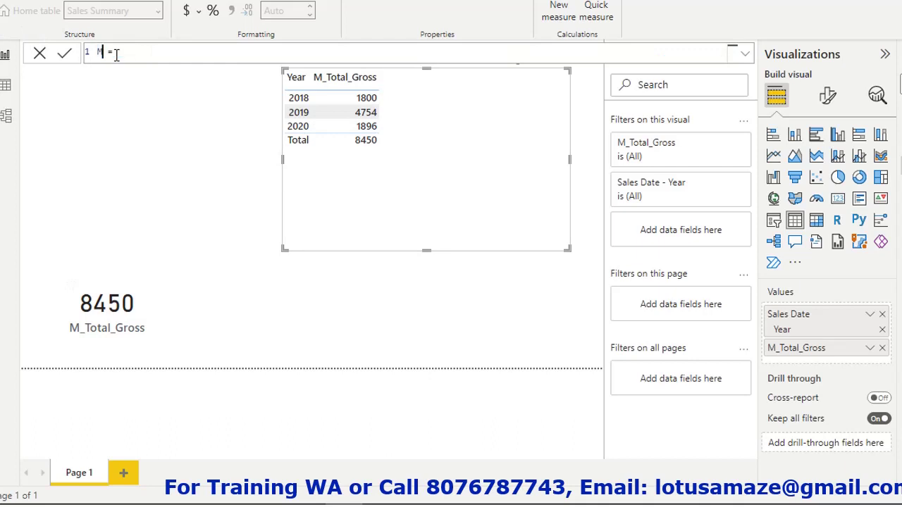
type("viousData")
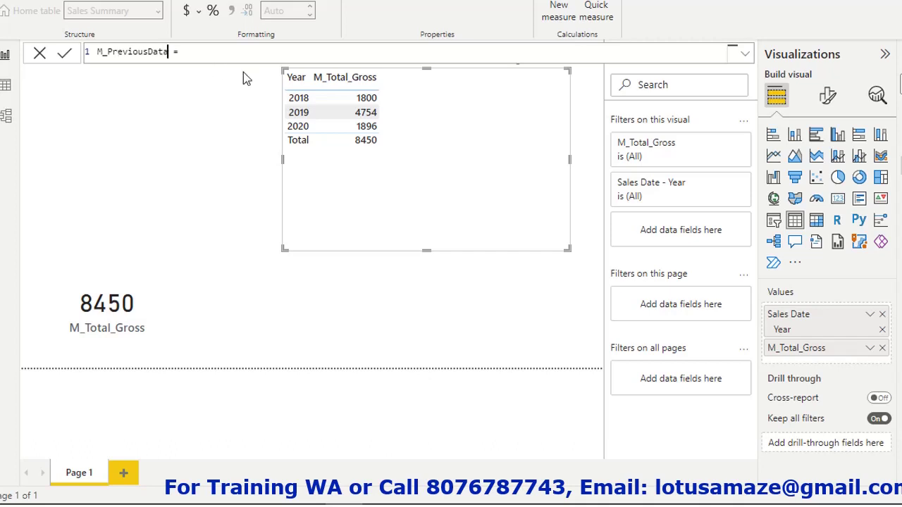
- Enter the formula CALCULATE('Sales Summary'[M_Total_Gross],SAMEPERIODLASTYEAR('Sales Summary'[Sales Date].[Date]))
left_click(232, 54)
type("Cal")
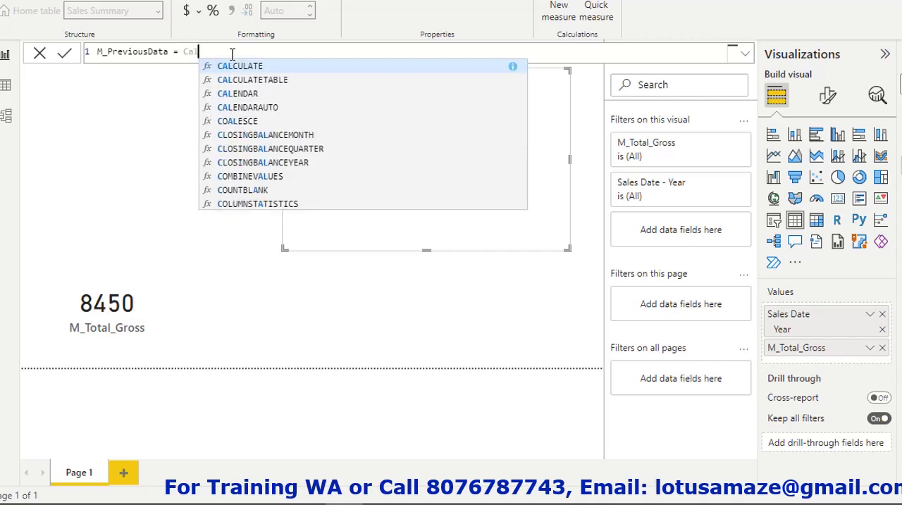
left_click(238, 69)
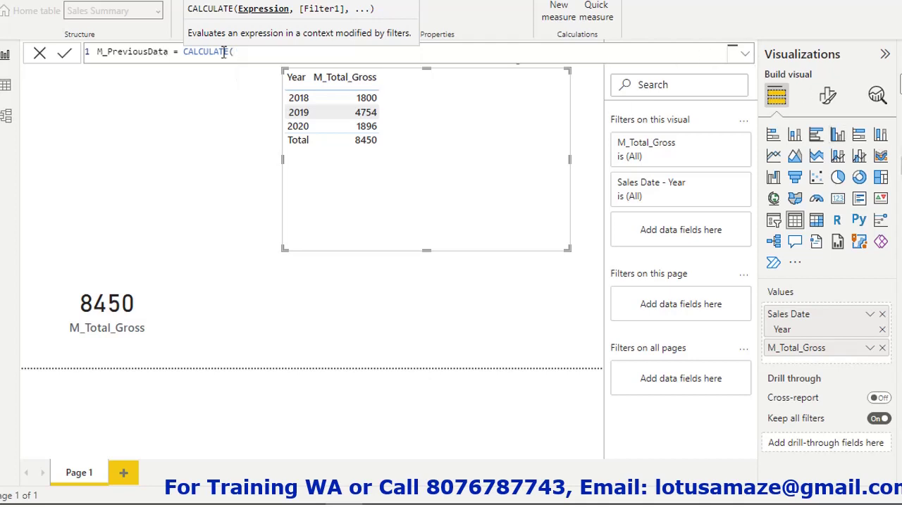
type("M_")
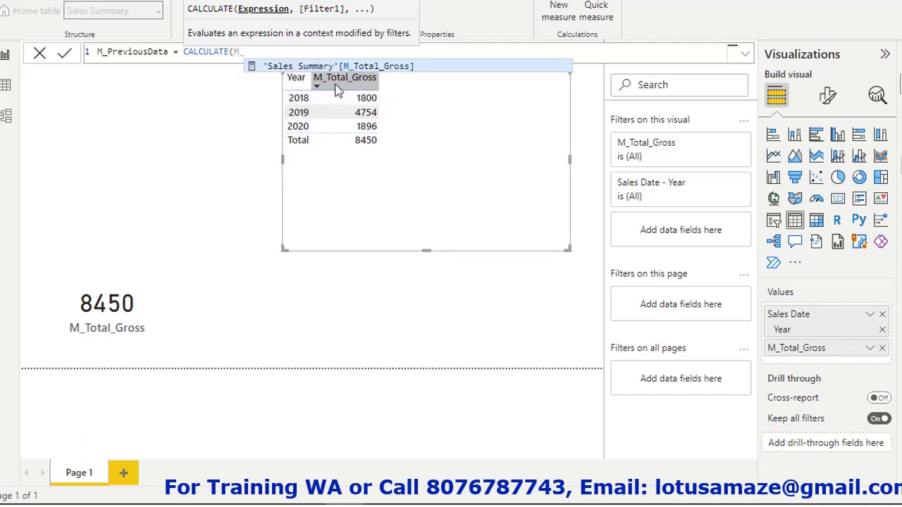
left_click(357, 66)
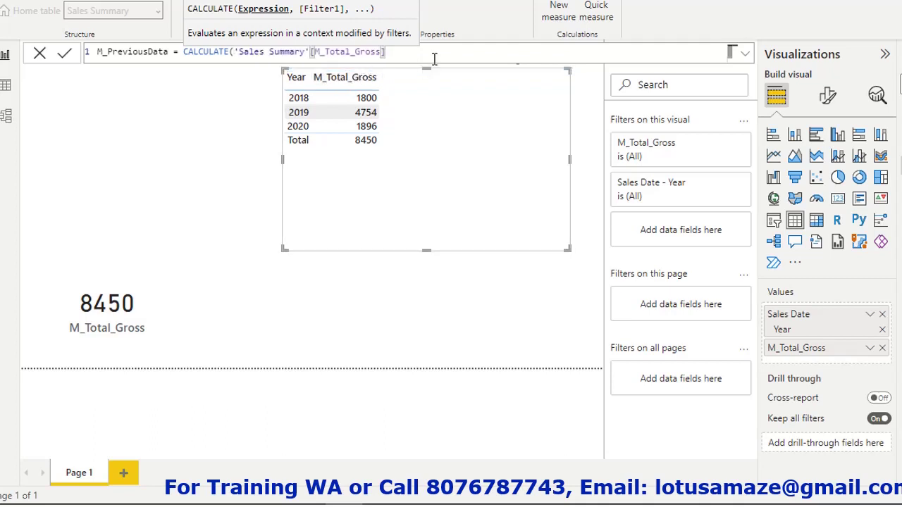
type(",")
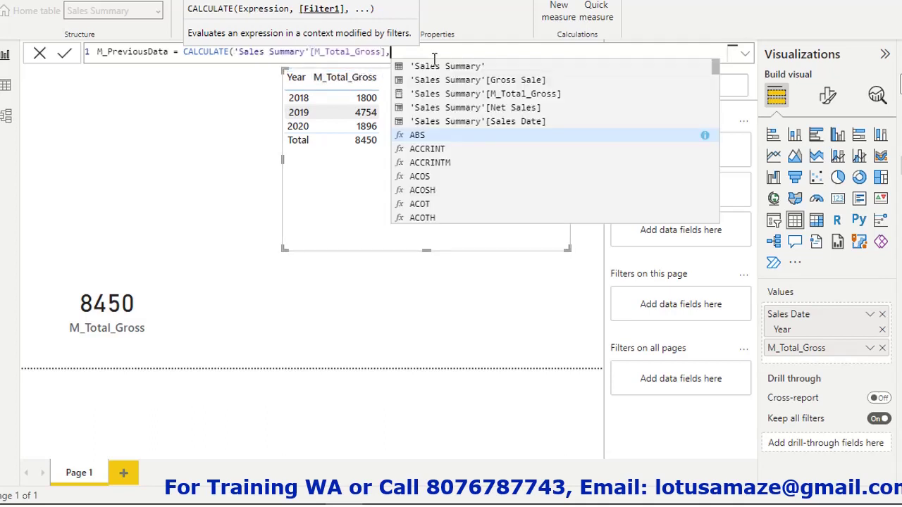
type("Sam")
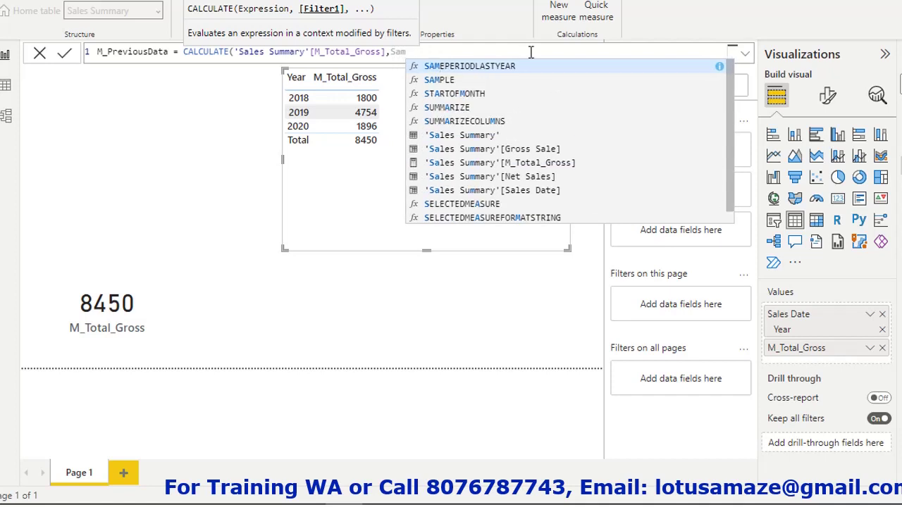
left_click(464, 66)
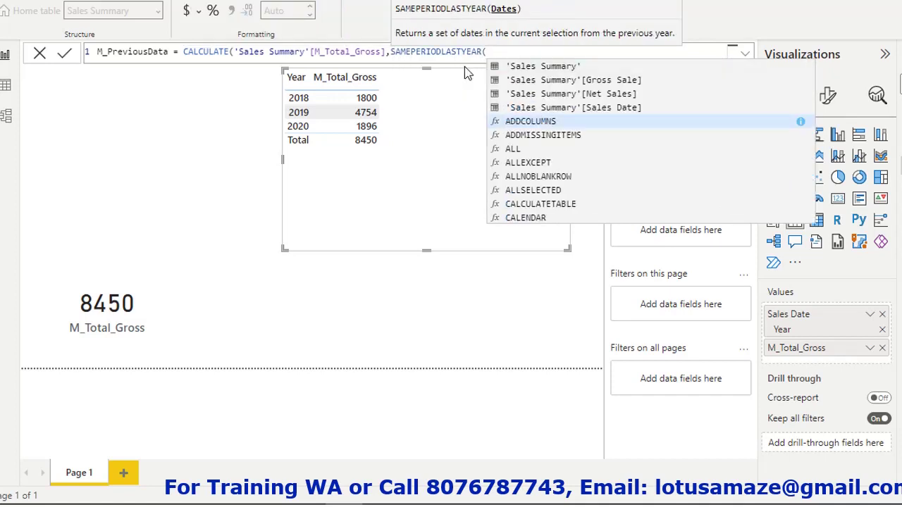
left_click(601, 109)
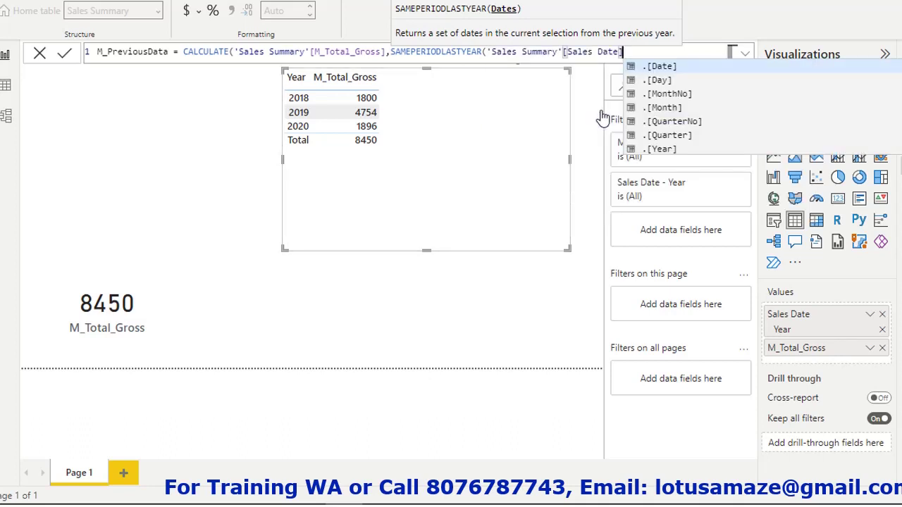
left_click(655, 67)
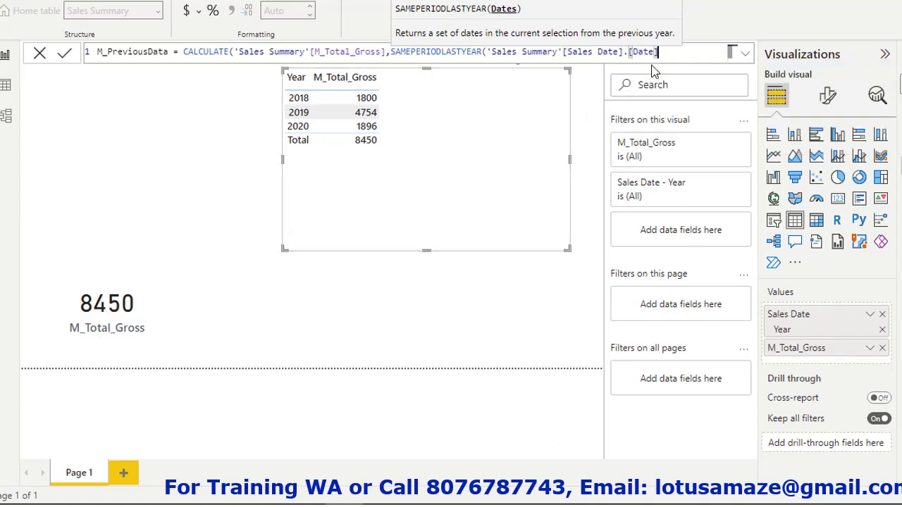
type(")")
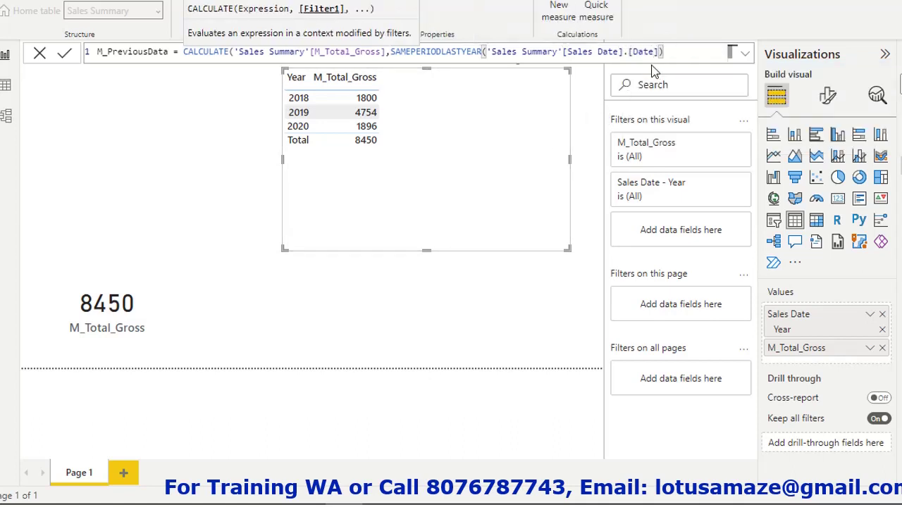
type(")")
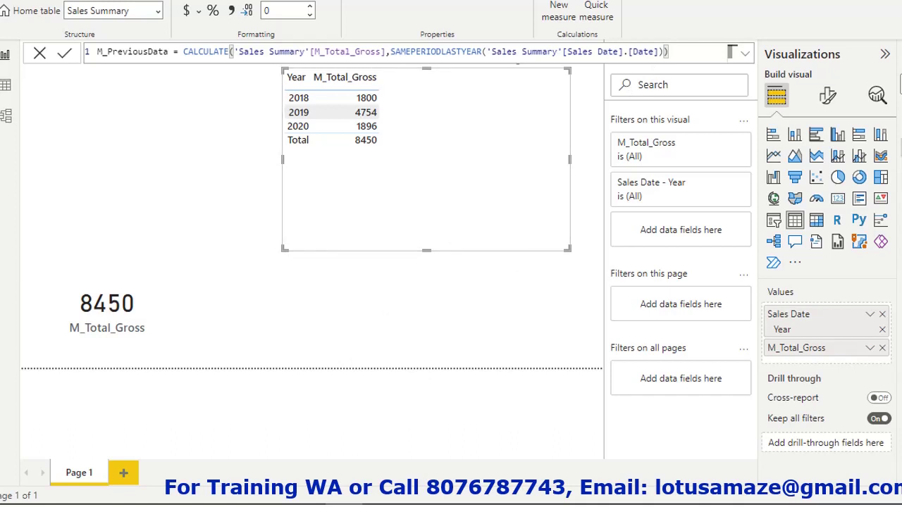
- Add M_PreviousData to the year table and to a new card showing 6554 below it
left_click_drag(898, 172, 840, 367)
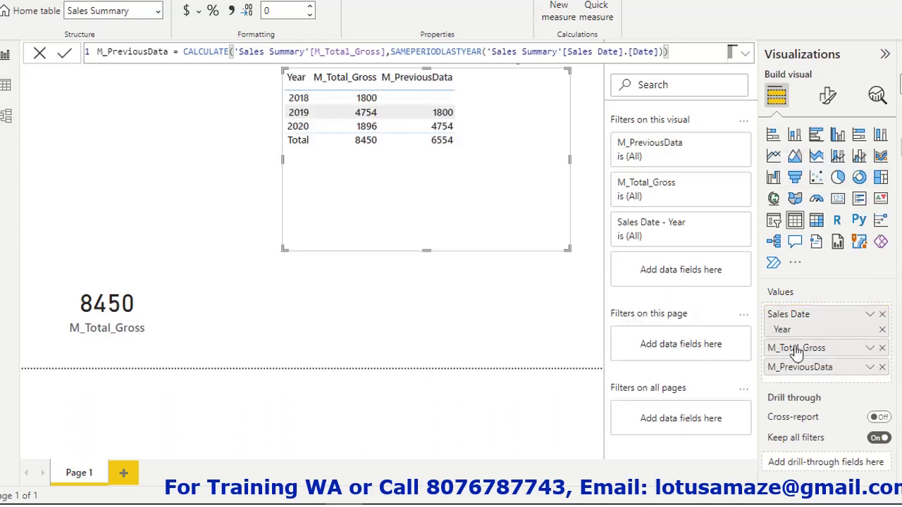
left_click(355, 290)
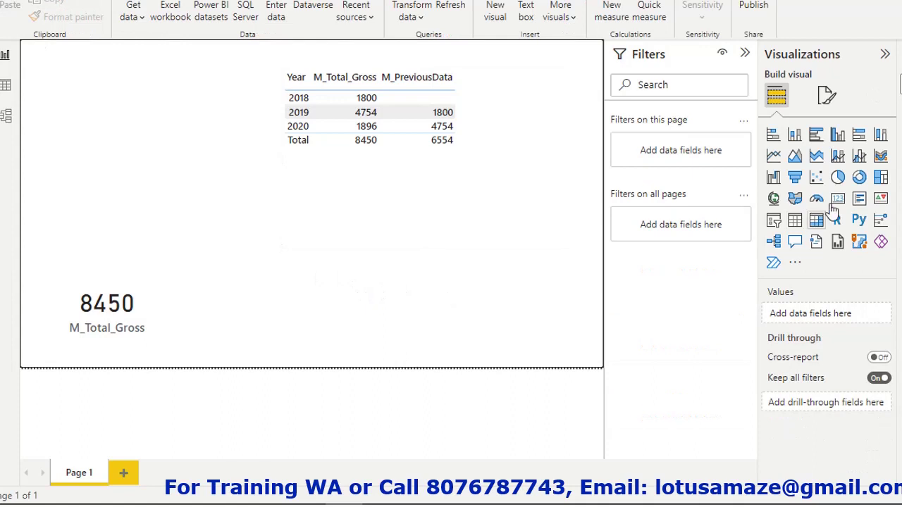
left_click(842, 200)
left_click_drag(159, 195, 435, 288)
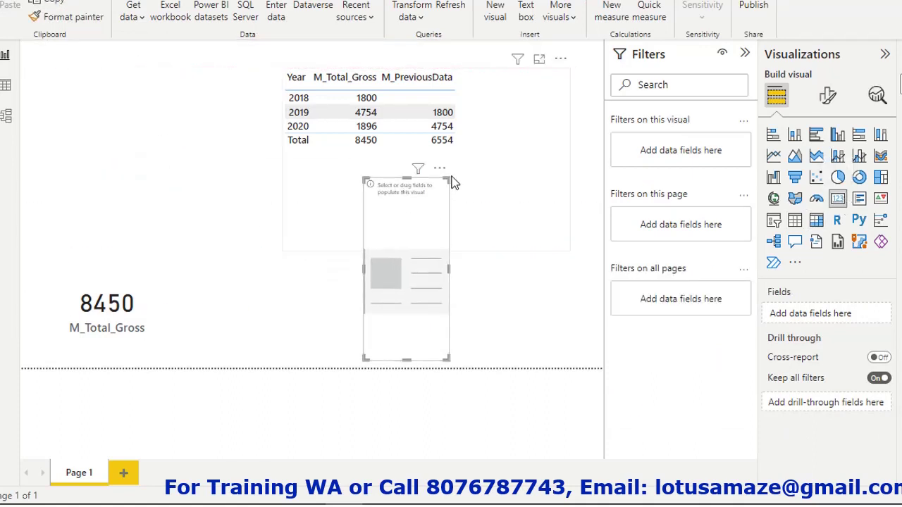
left_click_drag(441, 191, 509, 283)
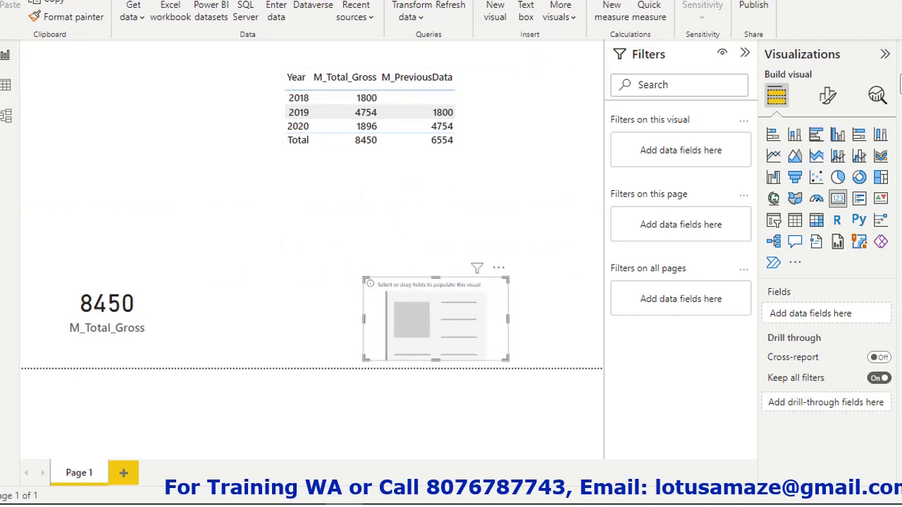
left_click_drag(508, 284, 461, 337)
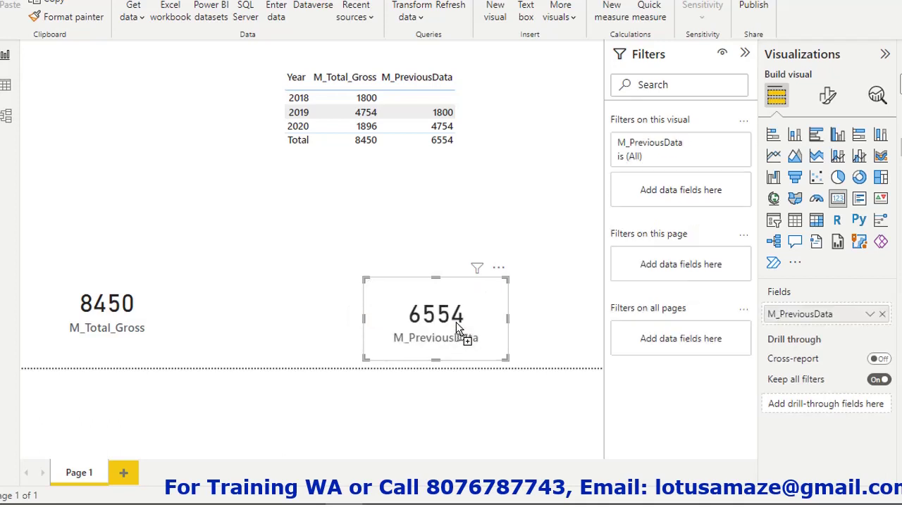
left_click(417, 150)
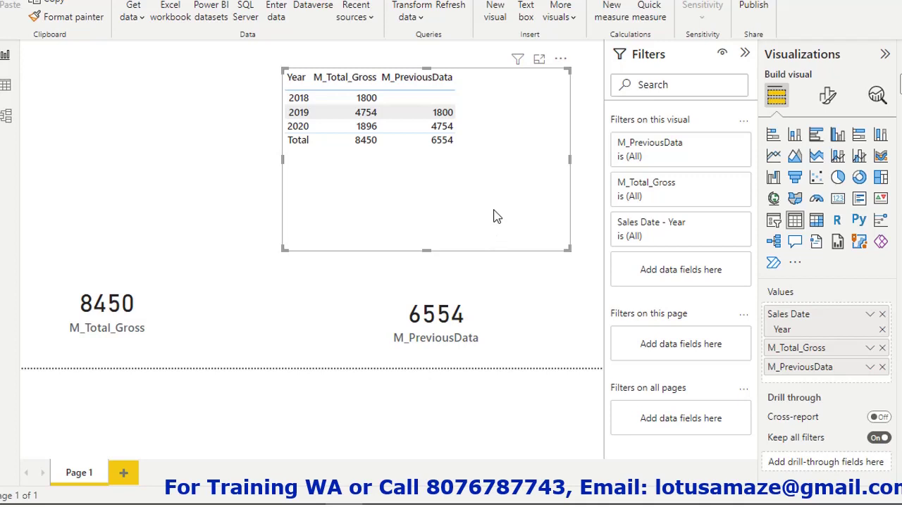
- Move the 8450 M_Total_Gross card beside the 6554 card
left_click(120, 325)
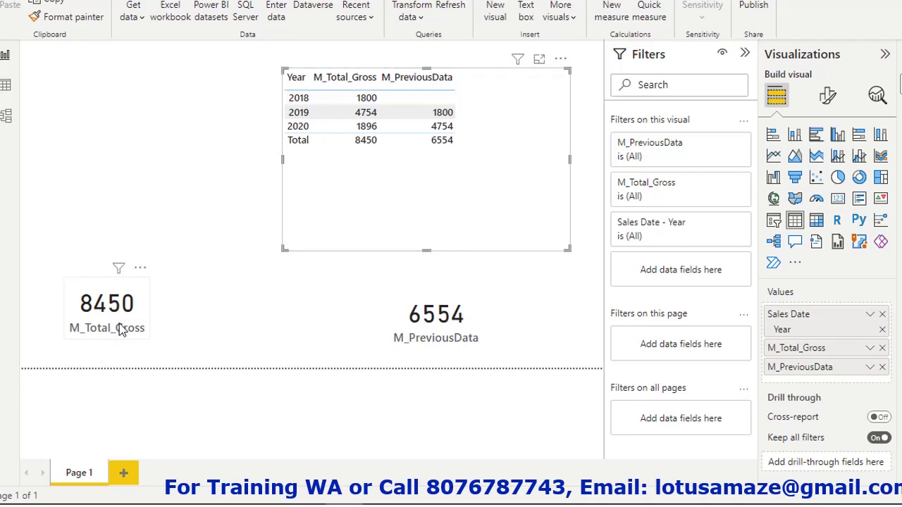
left_click_drag(135, 348, 267, 358)
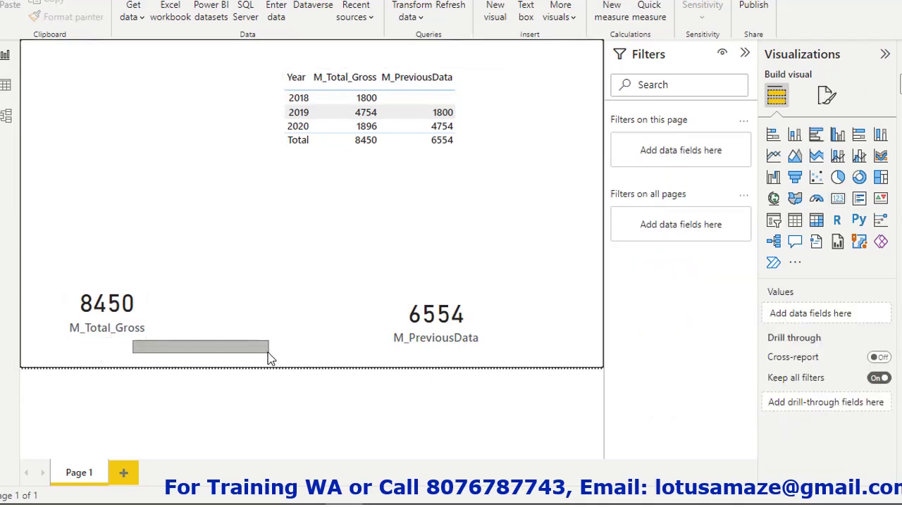
left_click(89, 337)
left_click_drag(119, 342, 314, 353)
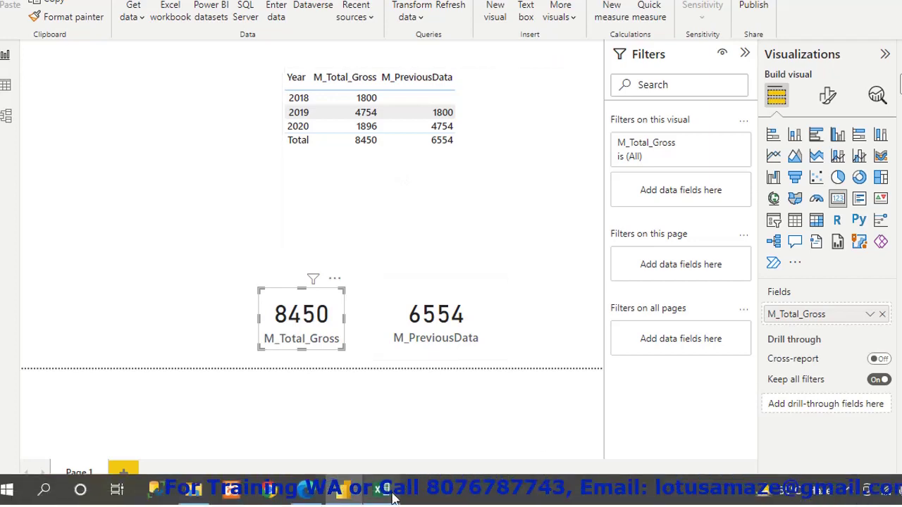
left_click(387, 491)
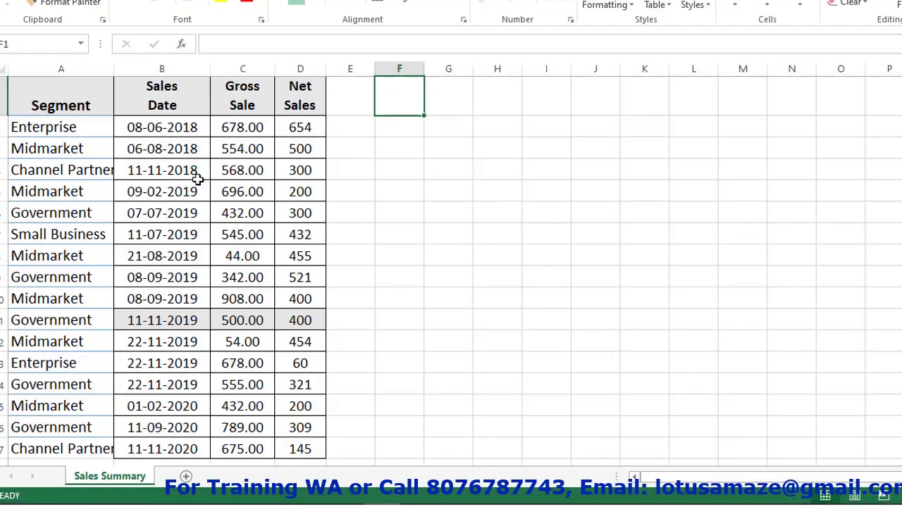
- Paste links to the 2018 Gross Sale values C2:C4 into H2:H4
left_click_drag(252, 127, 253, 173)
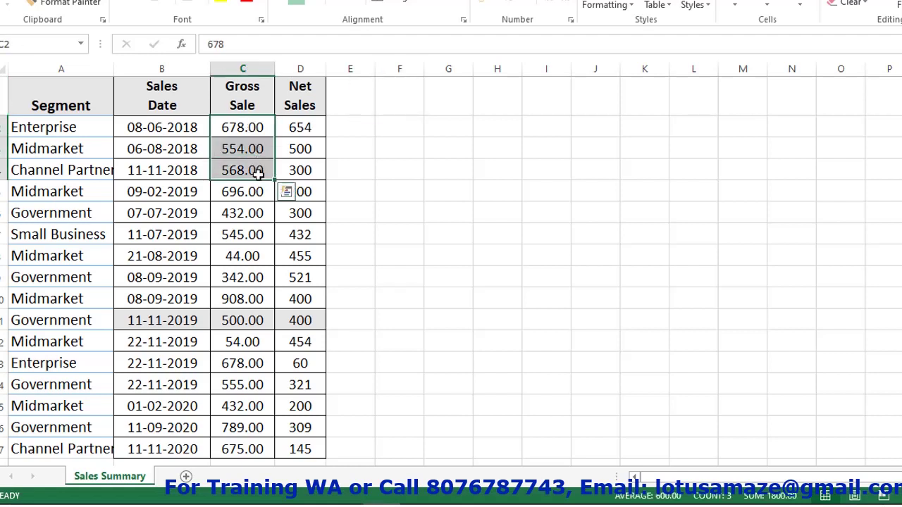
right_click(254, 174)
left_click(314, 202)
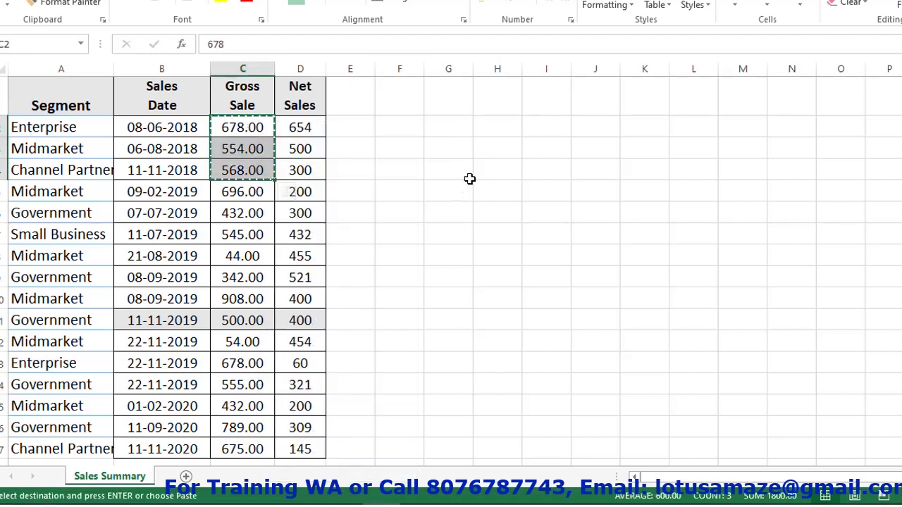
mouse_move(502, 122)
left_mouse_down()
mouse_move(495, 189)
mouse_move(492, 127)
left_mouse_up()
right_click(491, 127)
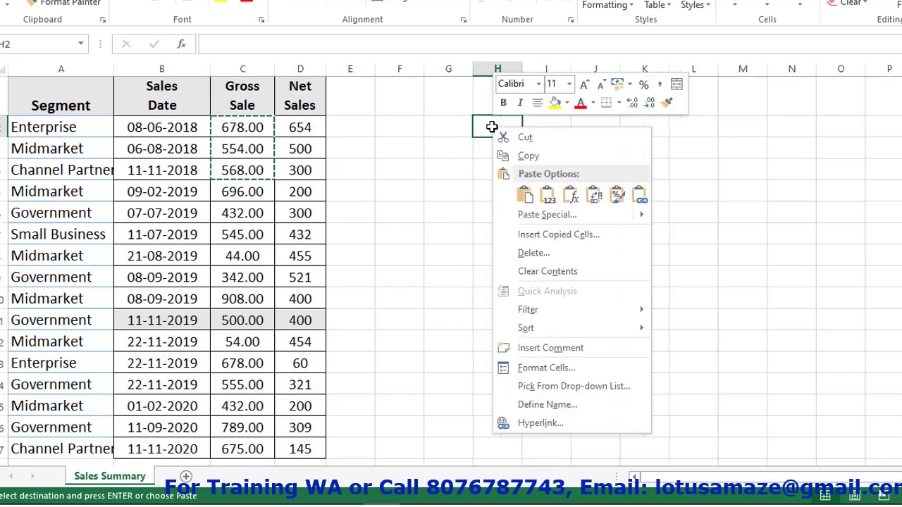
mouse_move(643, 213)
left_click(636, 195)
- Total H2:H4 in H5 with =Sum(H2:H4), giving 1800
left_click(500, 191)
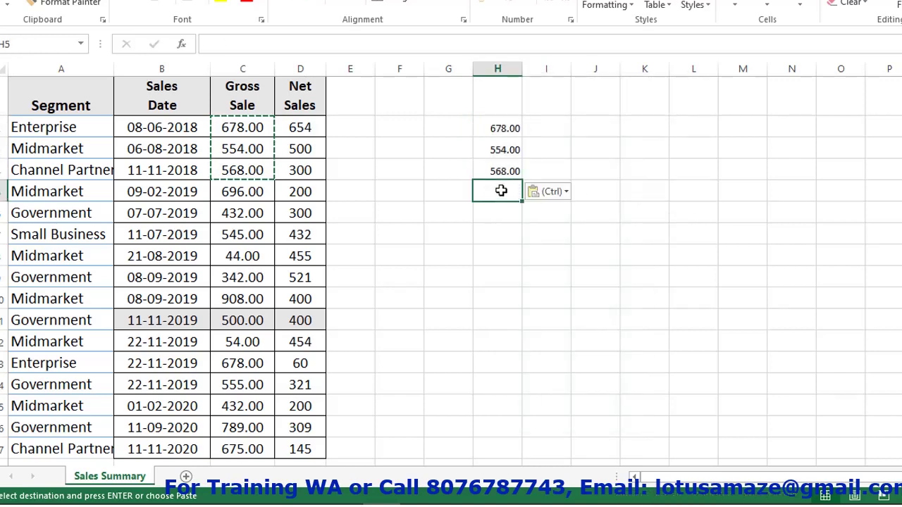
type("=Sum(")
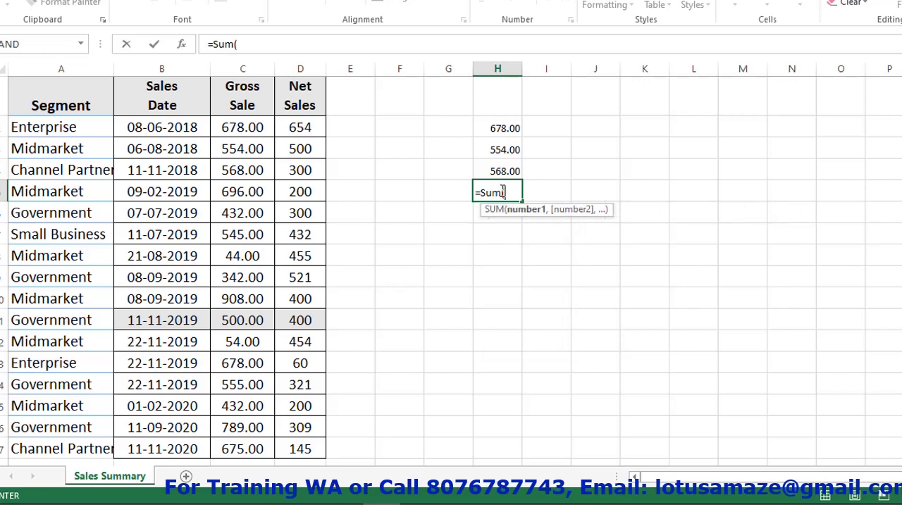
left_click_drag(507, 120, 505, 163)
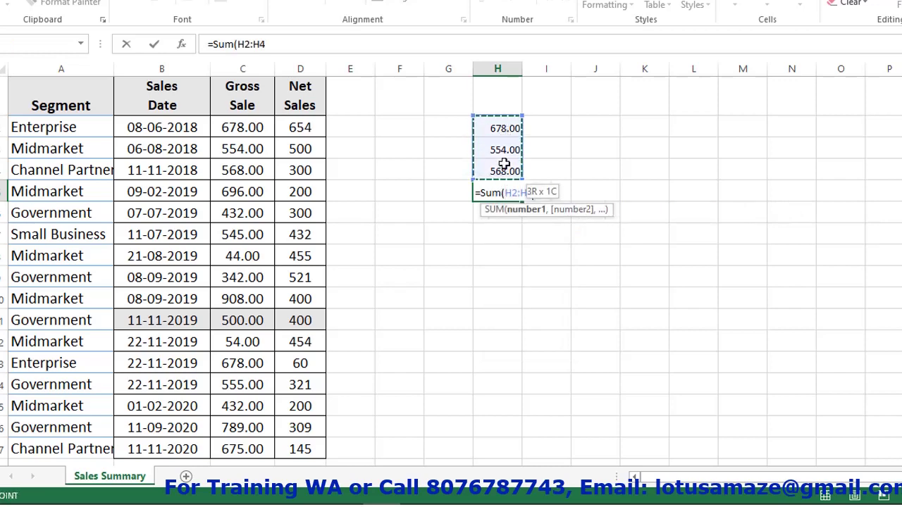
key("Return")
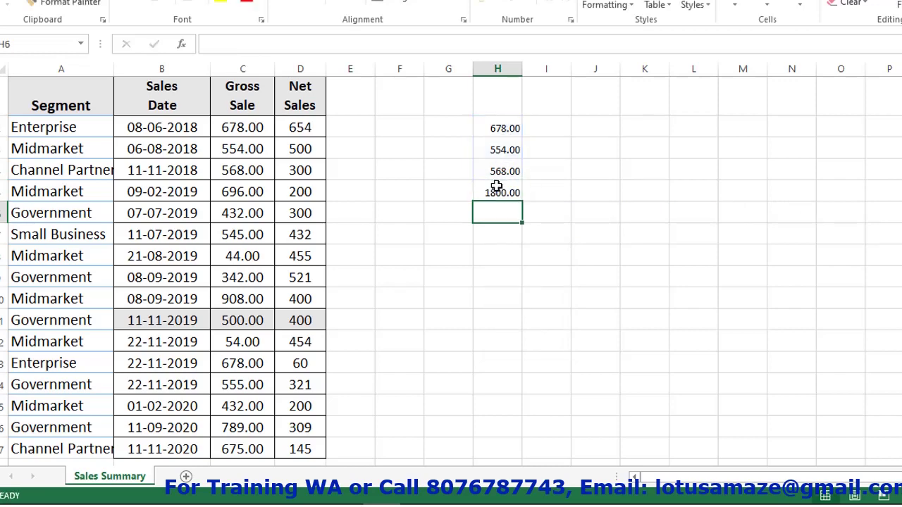
left_click(502, 195)
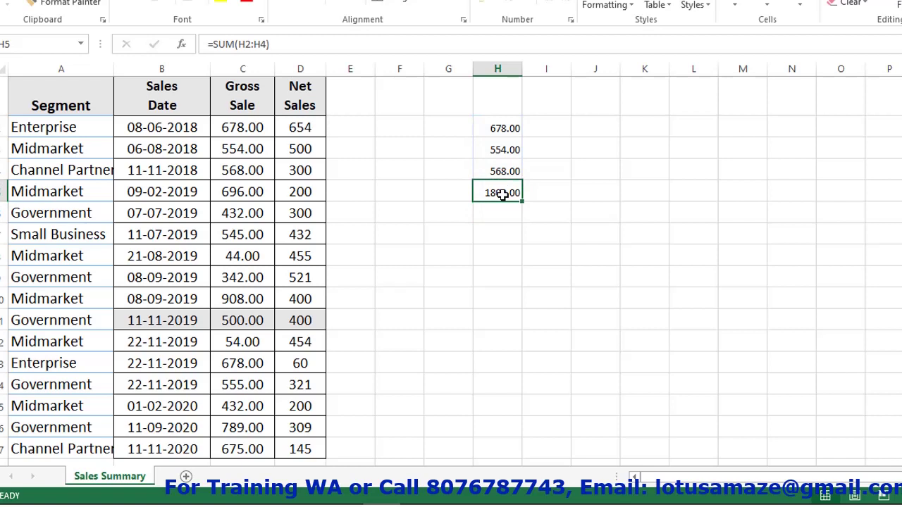
left_click(495, 112)
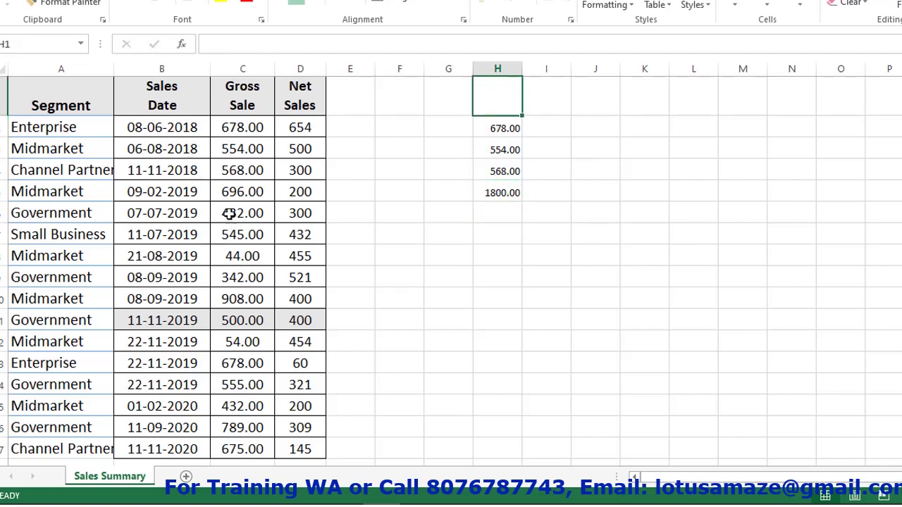
- Paste links to the ten 2019 Gross Sale values into J2:J11
left_click_drag(255, 193, 254, 380)
right_click(254, 383)
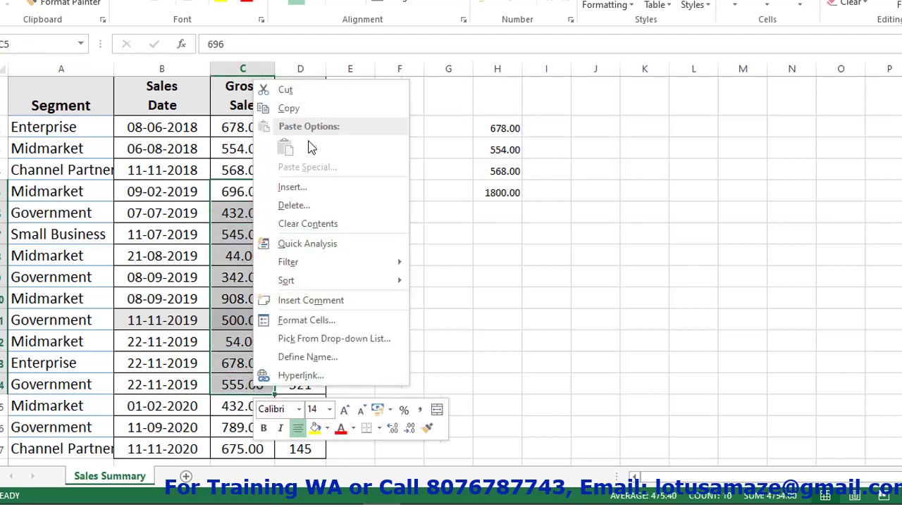
left_click(279, 110)
right_click(594, 127)
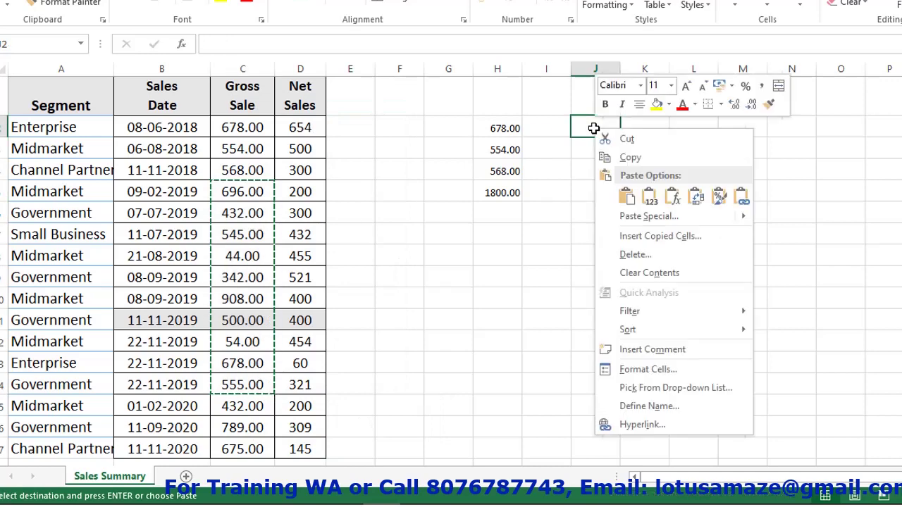
left_click(741, 197)
left_click(603, 340)
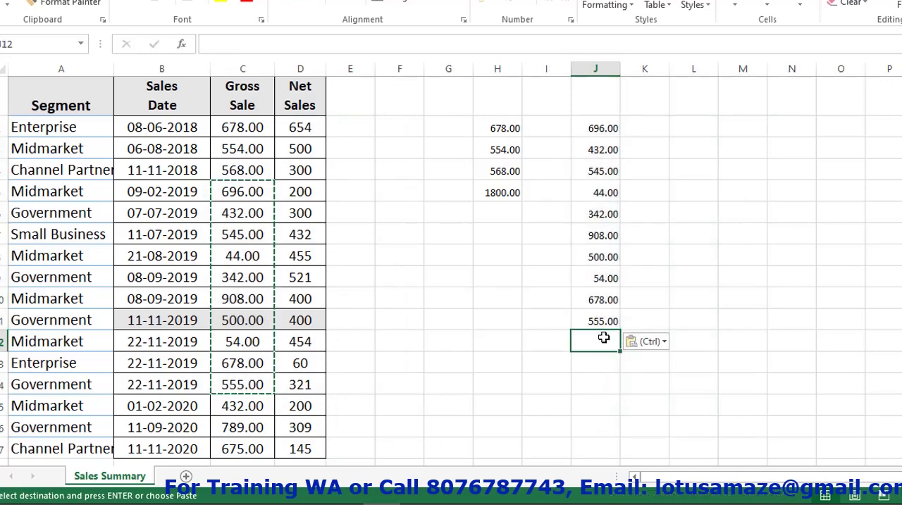
- Total J2:J11 in J12 with =Sum(J2:J11), giving 4754.00
type("=Sum(")
left_click_drag(595, 134, 606, 317)
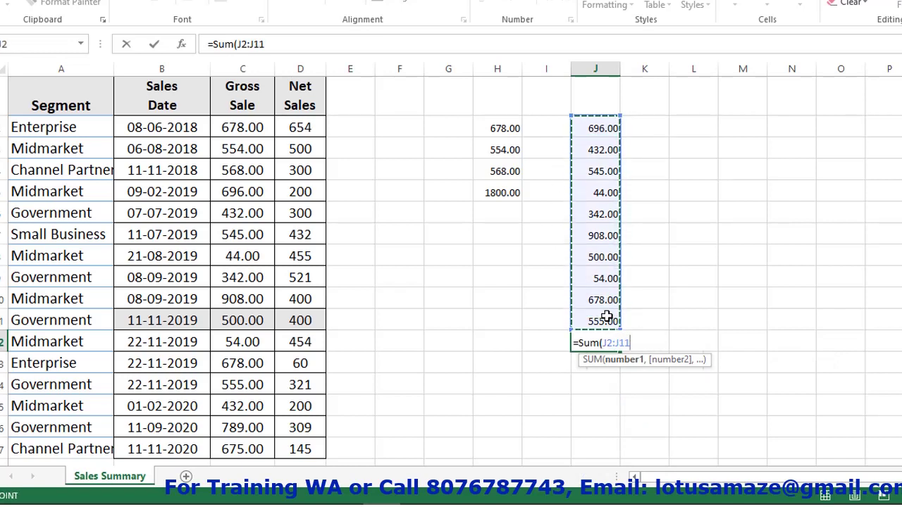
key("Return")
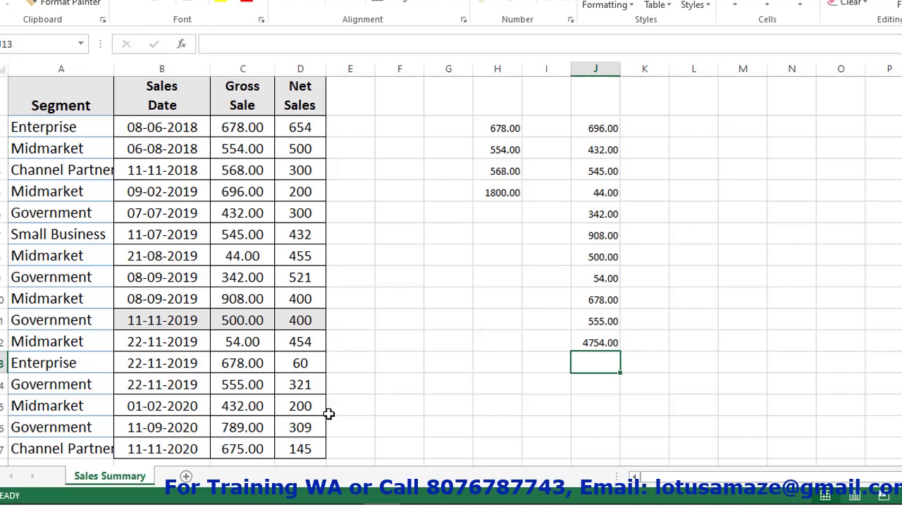
- Paste links to the 2020 gross sales C15:C17 into L2:L4
left_click_drag(238, 407, 256, 451)
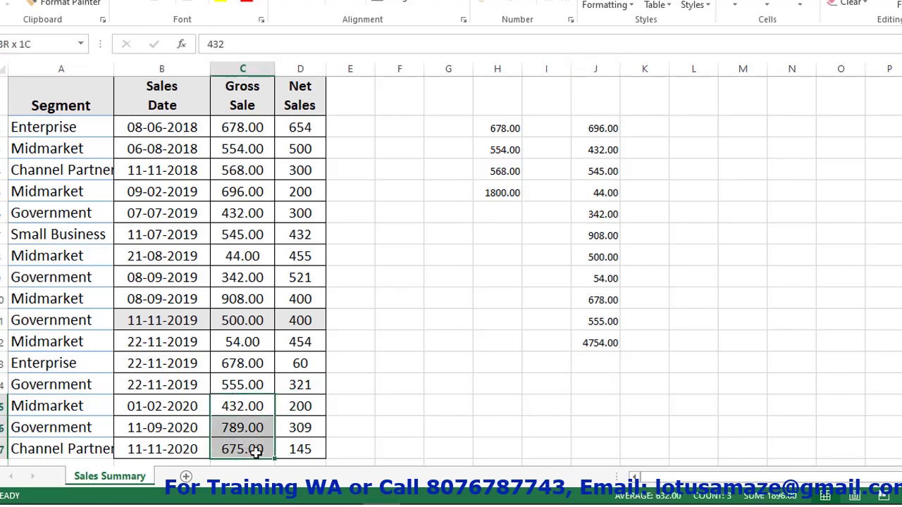
scroll(466, 359, "down", 1)
left_click_drag(232, 322, 241, 367)
right_click(241, 367)
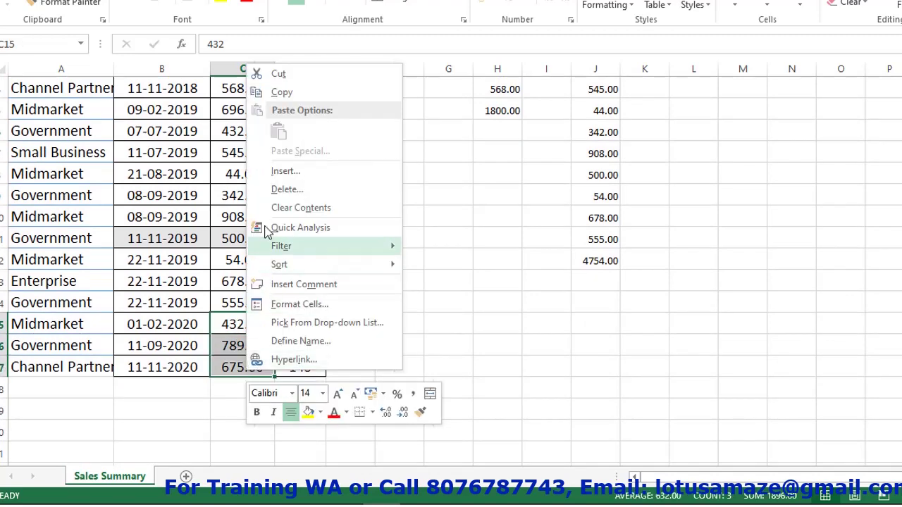
left_click(283, 92)
scroll(725, 135, "up", 1)
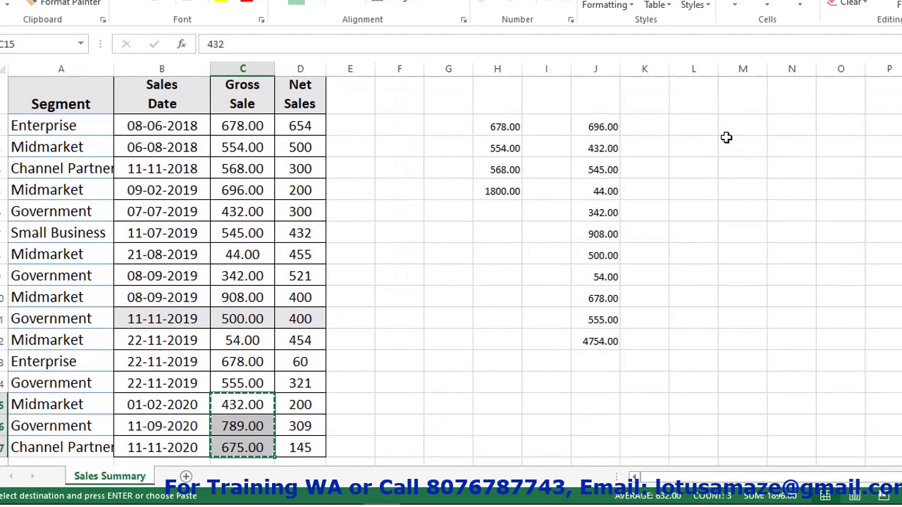
left_click(702, 128)
right_click(702, 129)
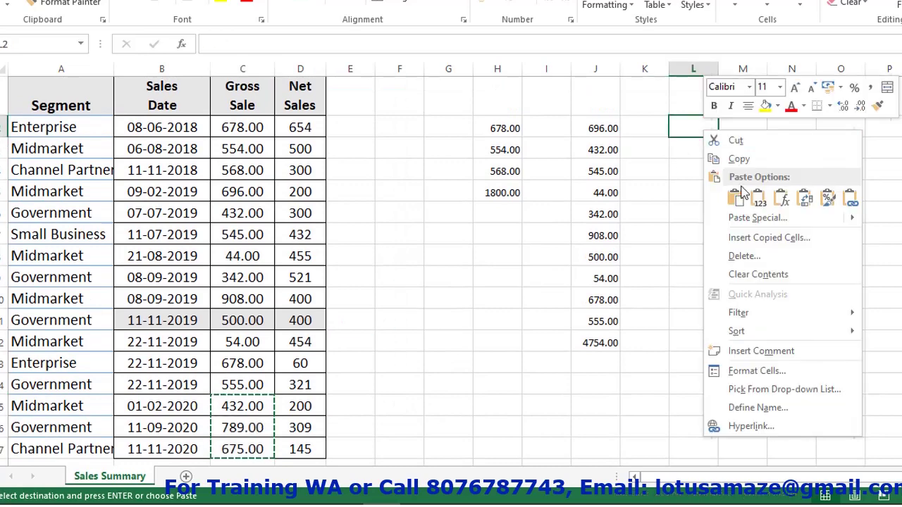
left_click(851, 200)
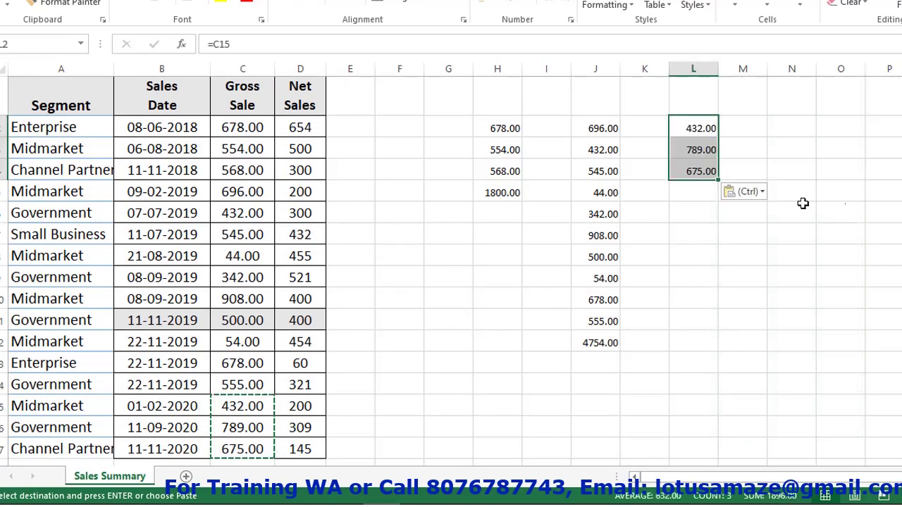
- Total L2:L4 in L5 with =SUM(L2:L4), giving 1896.00, then return to Power BI
left_click(685, 198)
type("=")
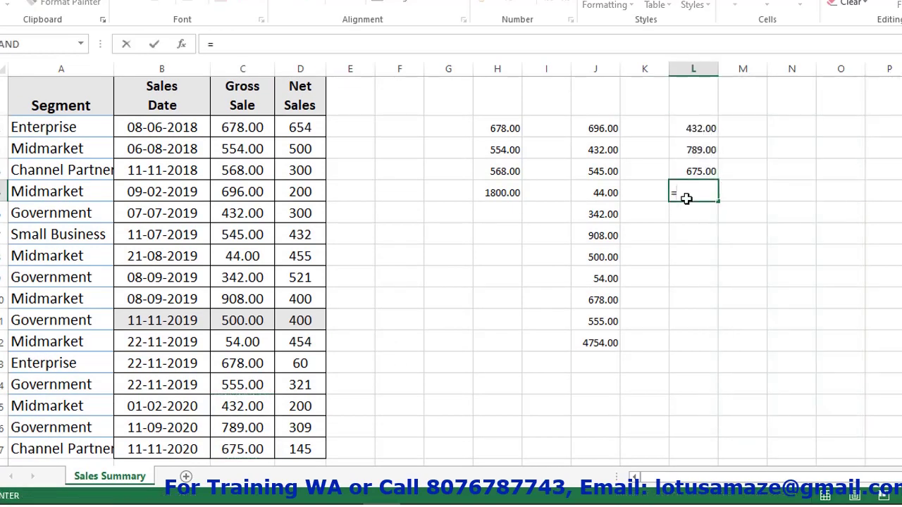
type("SUM(")
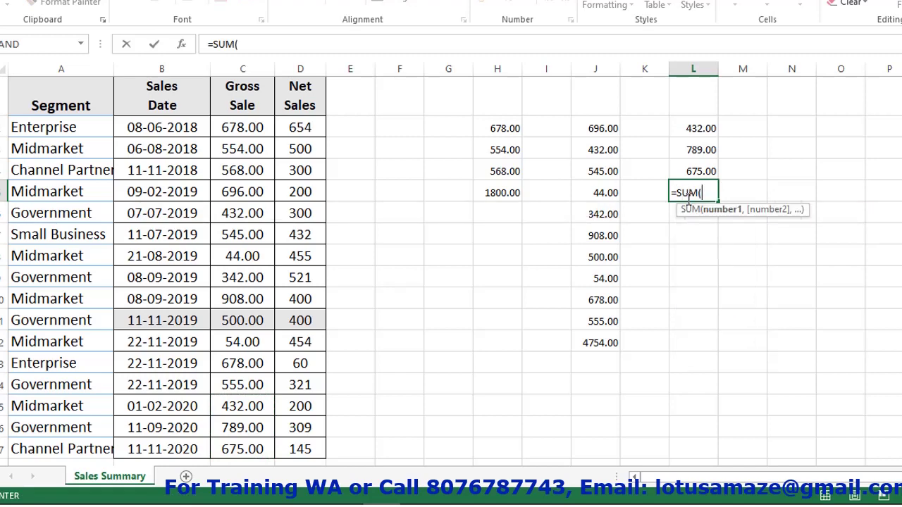
left_click_drag(702, 128, 704, 169)
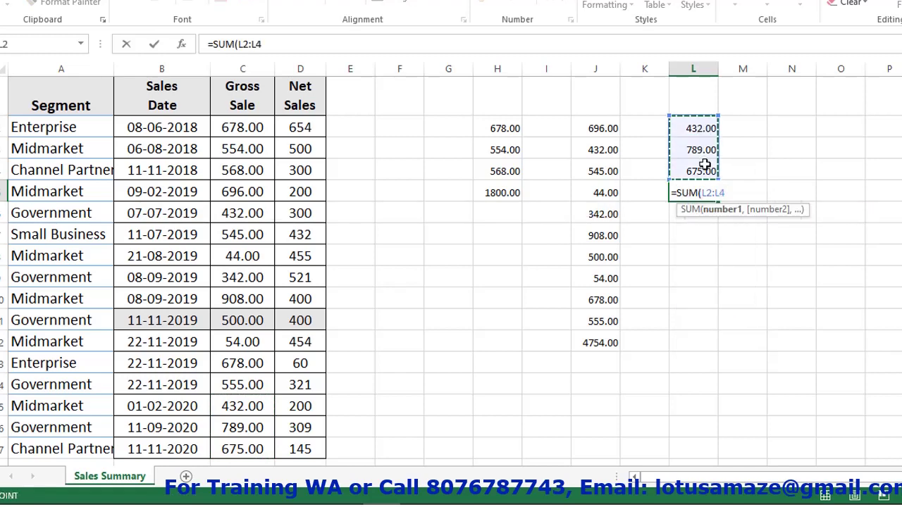
key("Return")
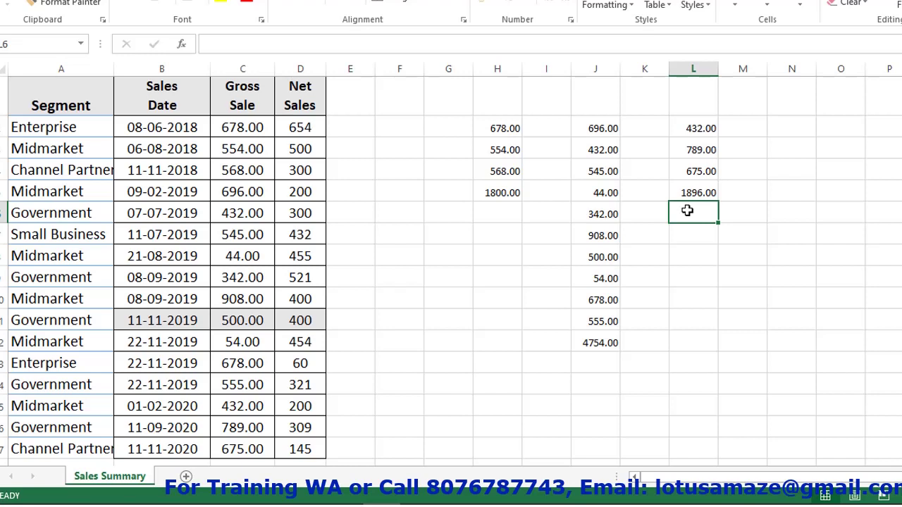
mouse_move(358, 493)
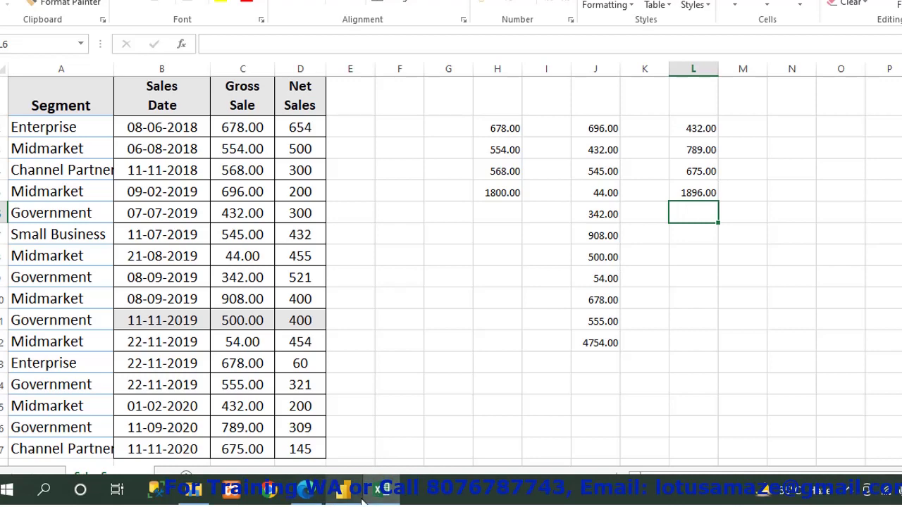
left_click(351, 497)
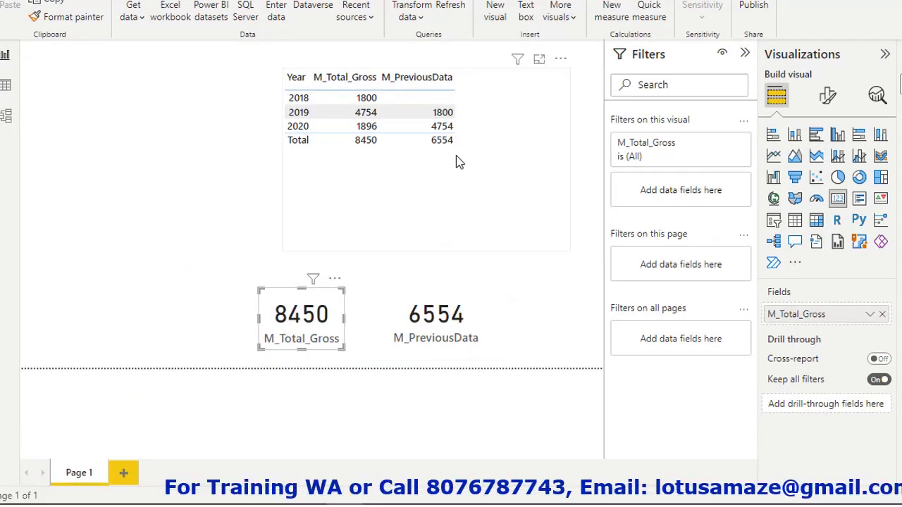
- Add a stacked column chart at the top left of the page and enlarge it
left_click(548, 246)
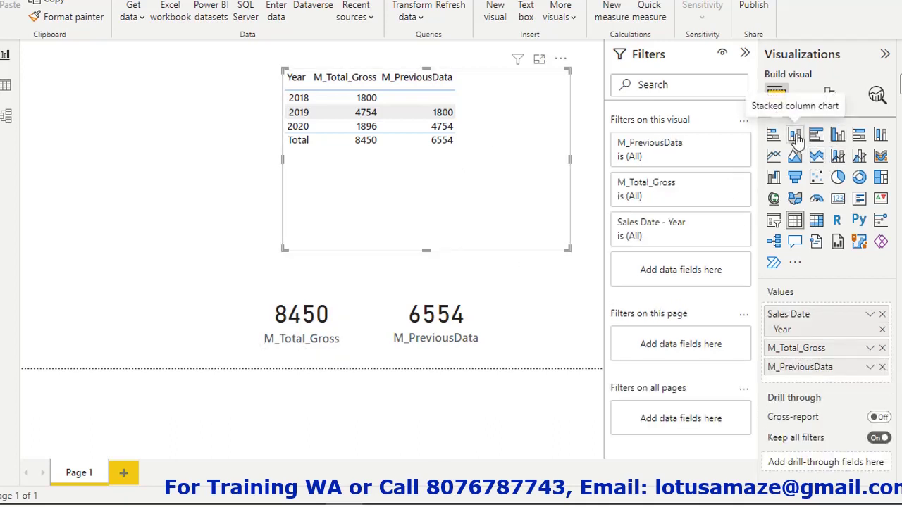
left_click(587, 322)
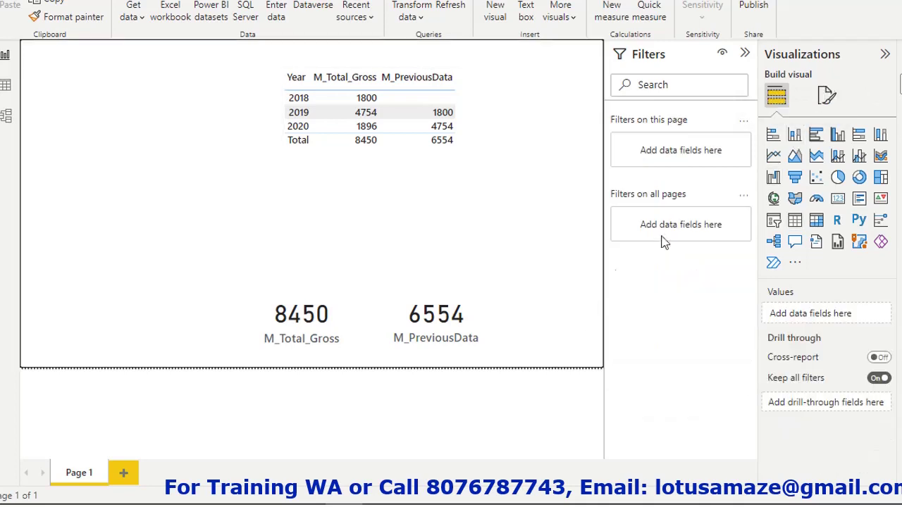
left_click(800, 139)
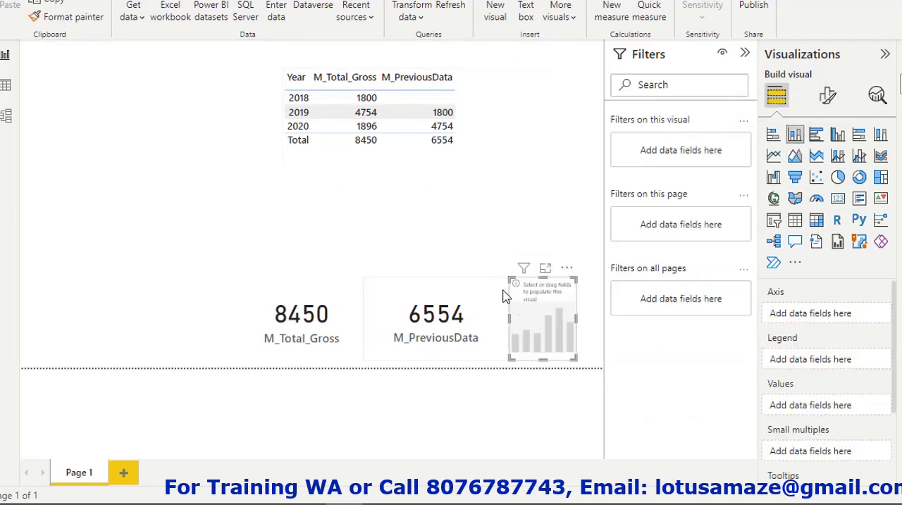
left_click_drag(560, 326, 155, 202)
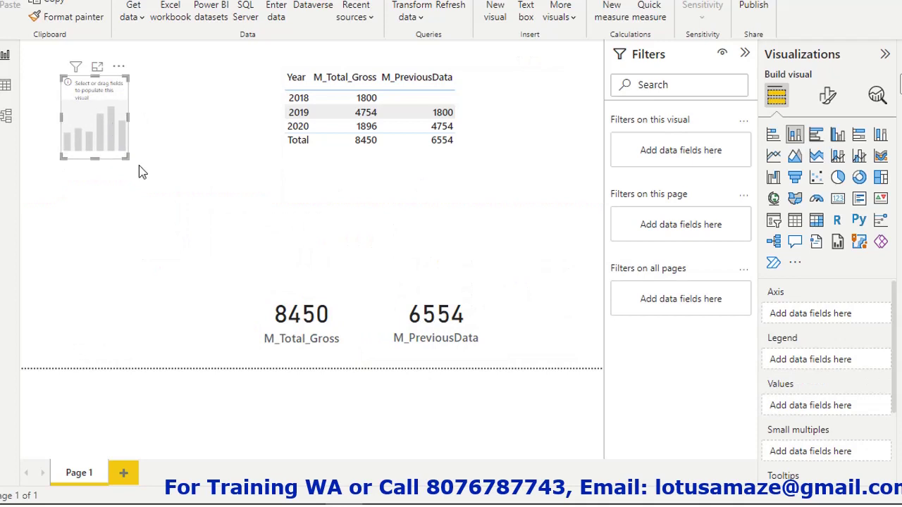
left_click_drag(129, 157, 209, 233)
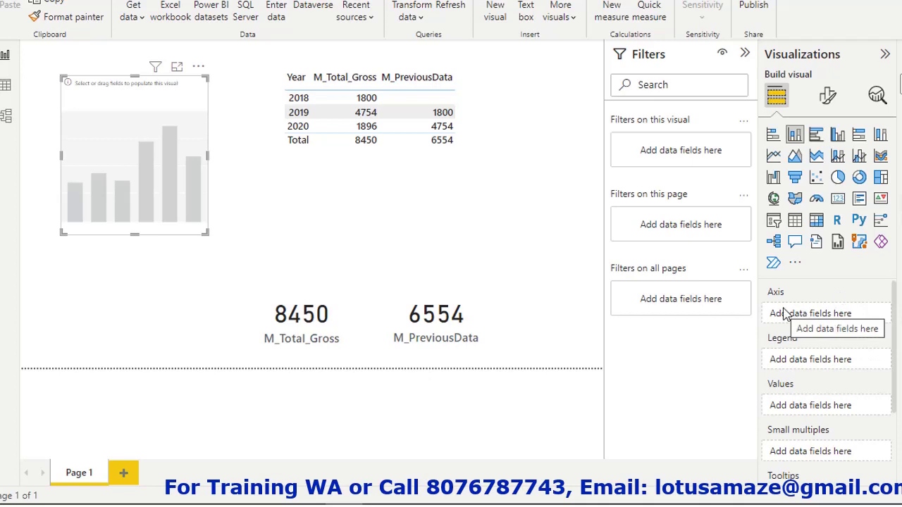
- Put Sales Date on the chart axis, keeping only the Year level
left_click_drag(901, 203, 787, 320)
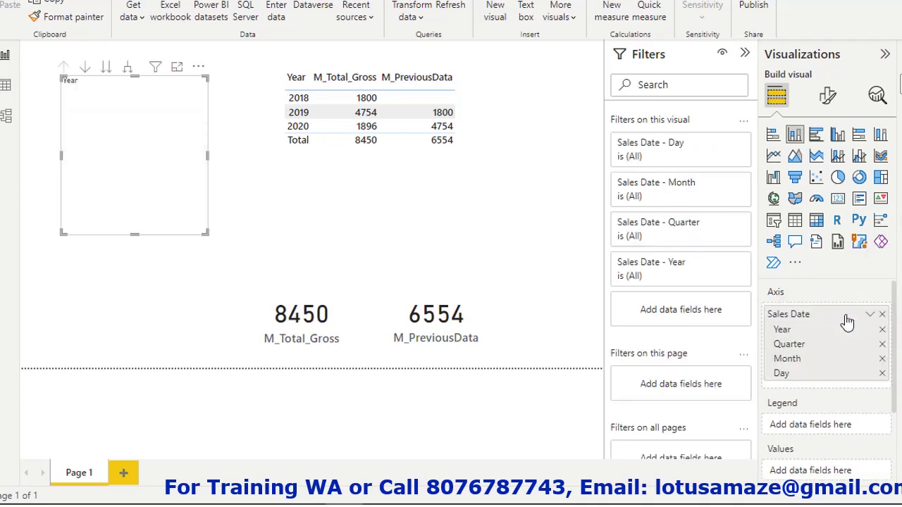
left_click(882, 345)
left_click(882, 344)
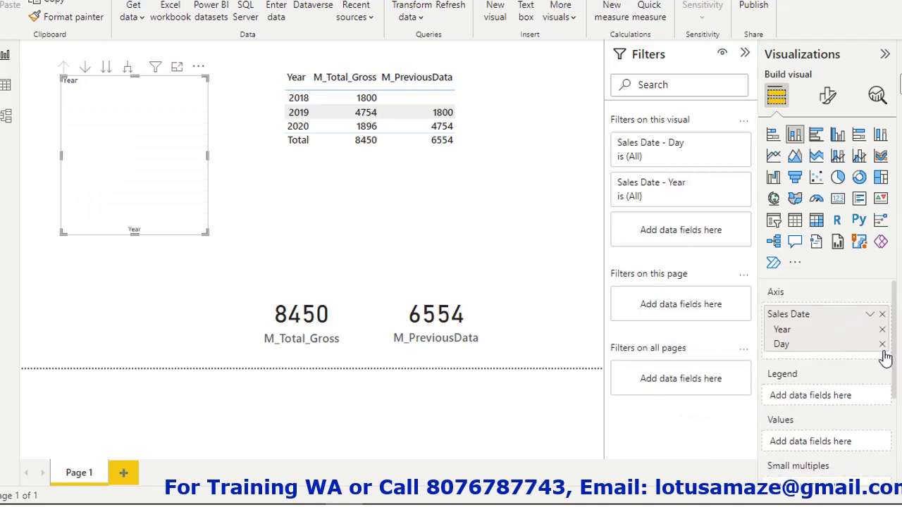
left_click(882, 344)
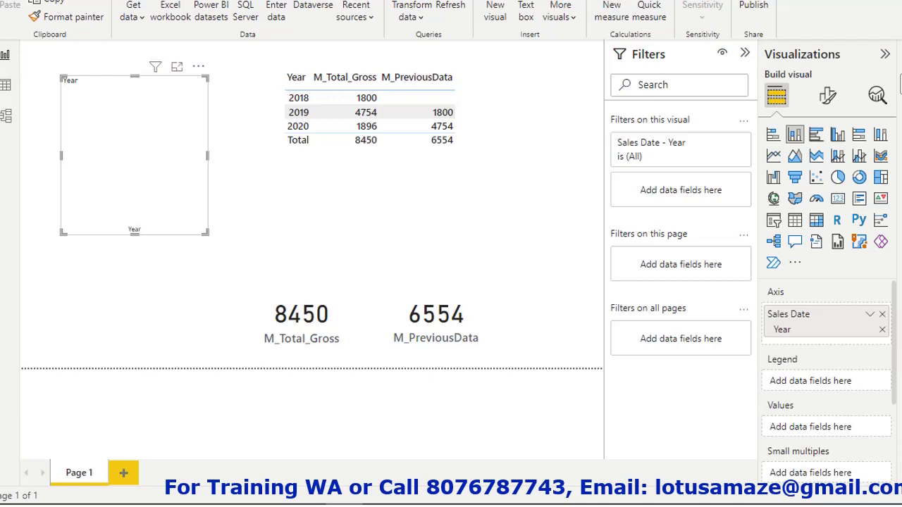
- Stack M_Total_Gross and M_PreviousData as chart values, with data labels on and a larger chart
left_click_drag(63, 233, 50, 247)
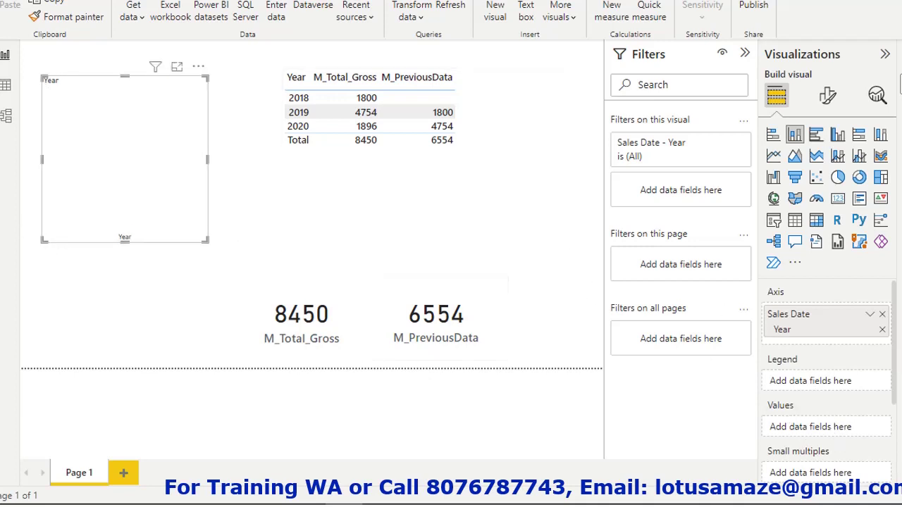
left_click_drag(898, 292, 845, 428)
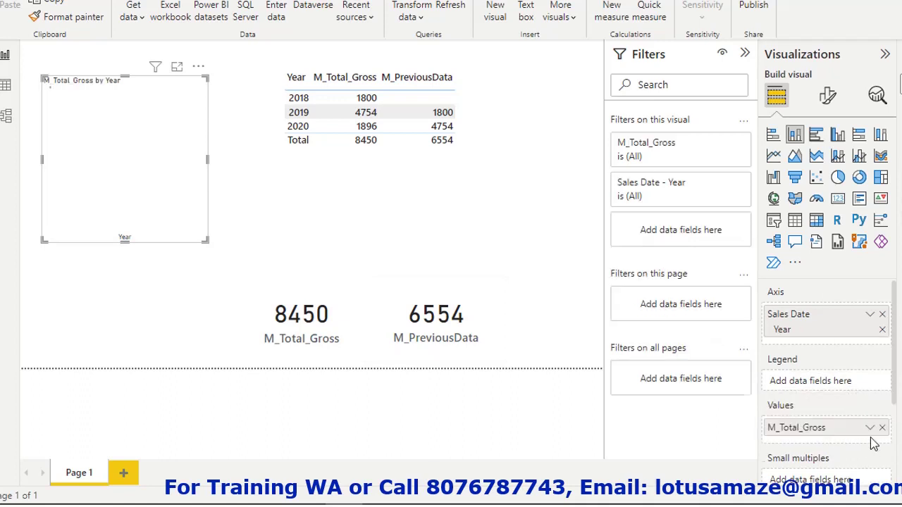
left_click_drag(202, 241, 225, 273)
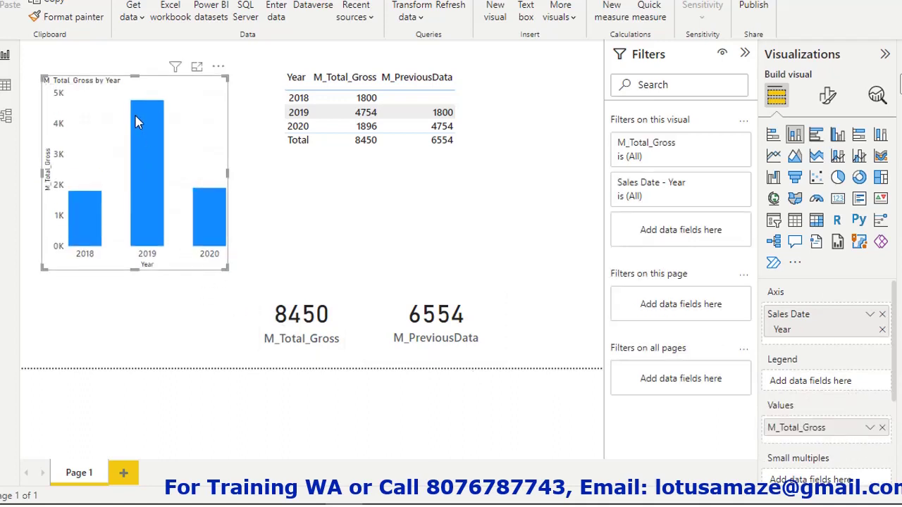
left_click(827, 96)
left_click(777, 98)
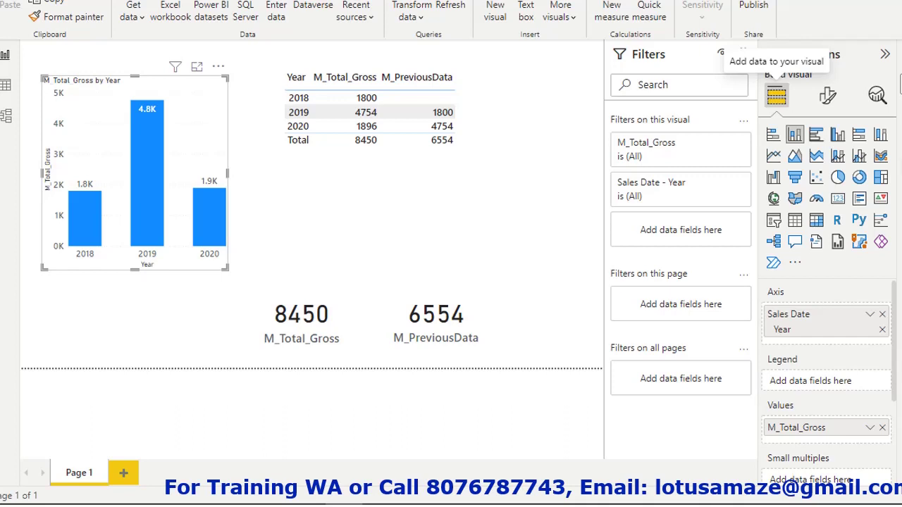
left_click_drag(775, 63, 857, 448)
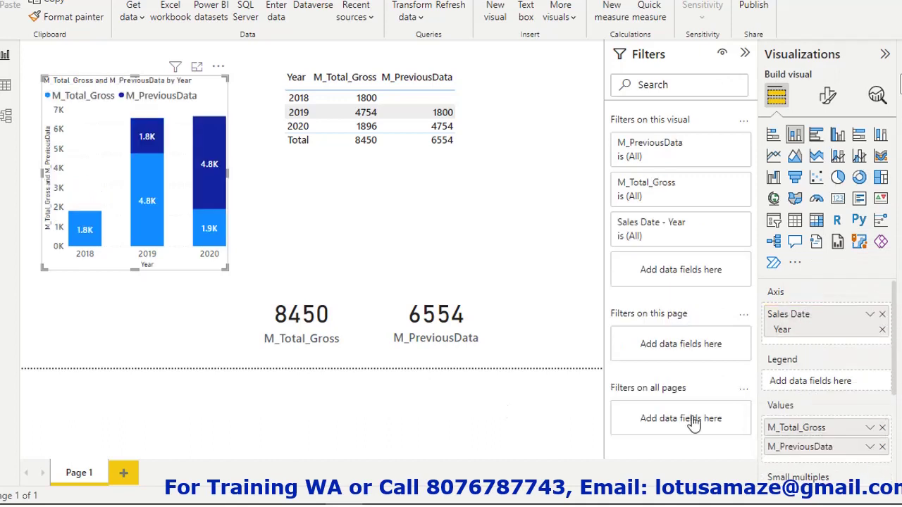